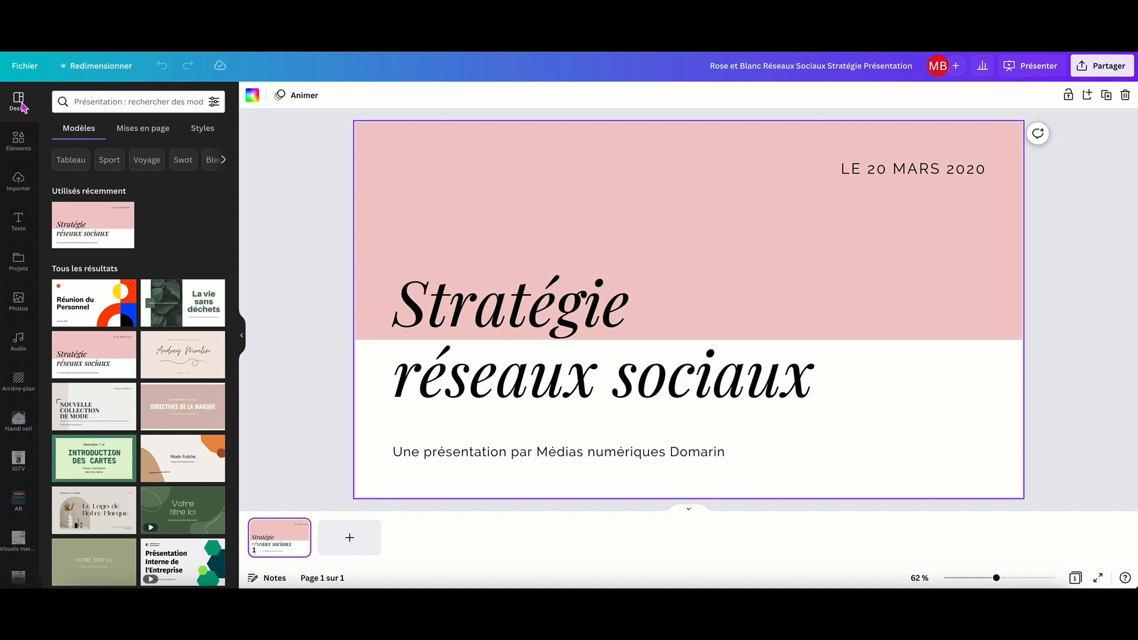
Step: Browse the presentation templates and the ready-made page layouts available for the design
scroll(131, 292, down, 6)
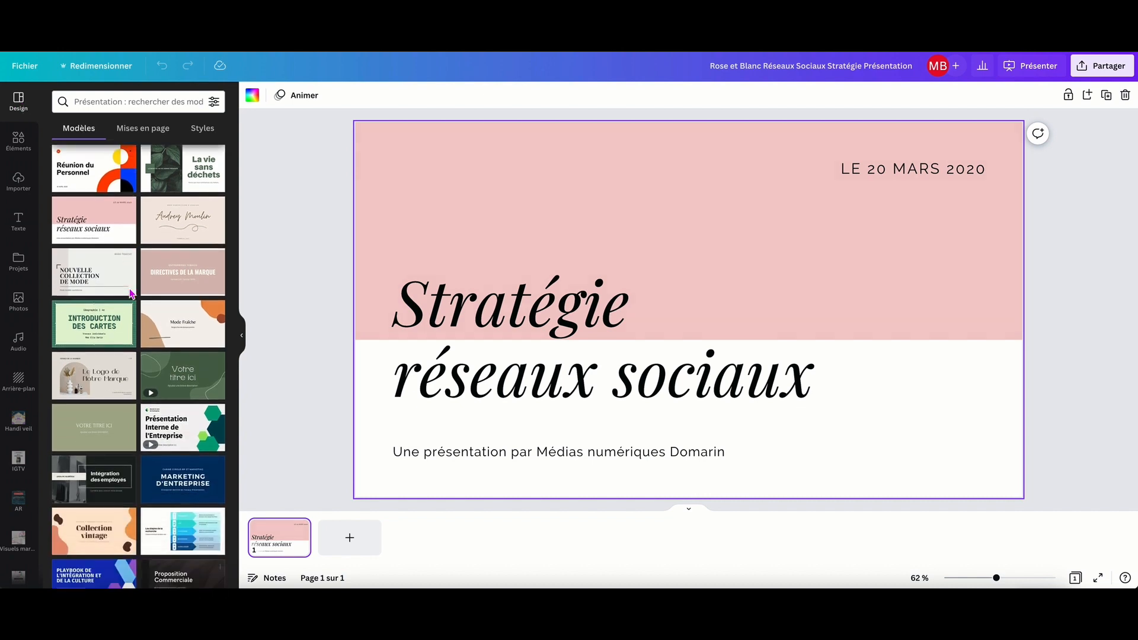
scroll(130, 292, up, 6)
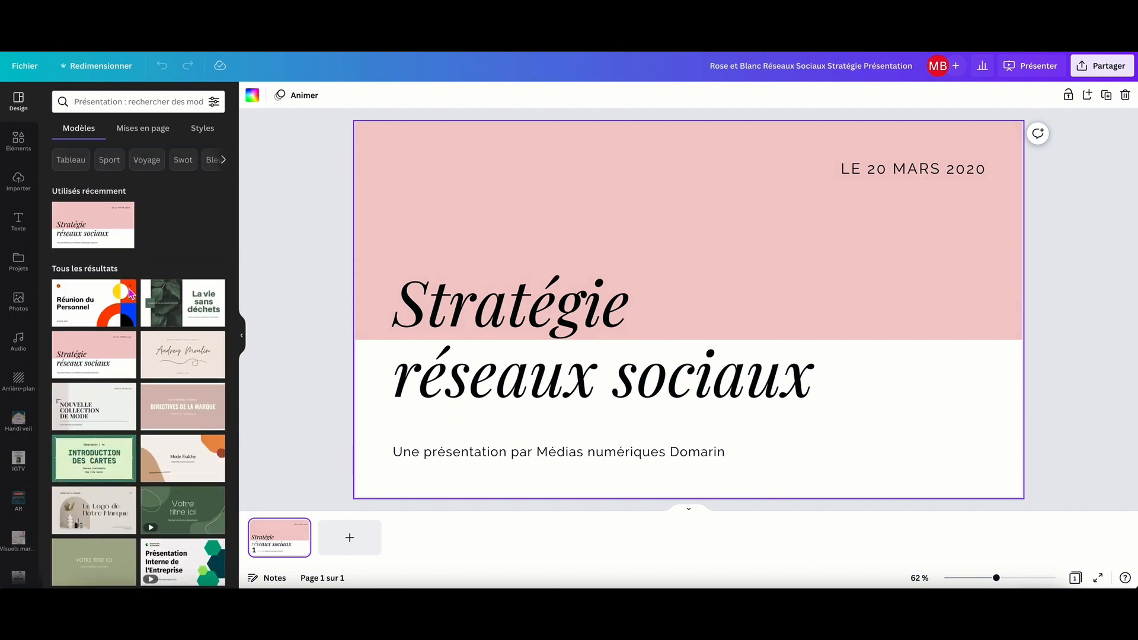
click(140, 130)
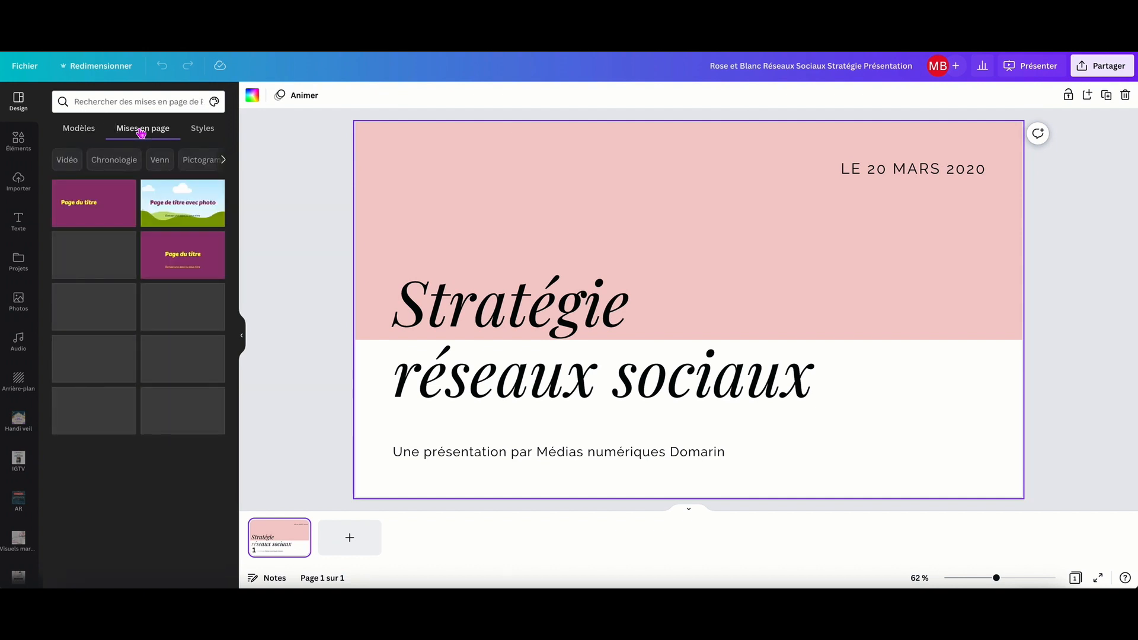
click(209, 131)
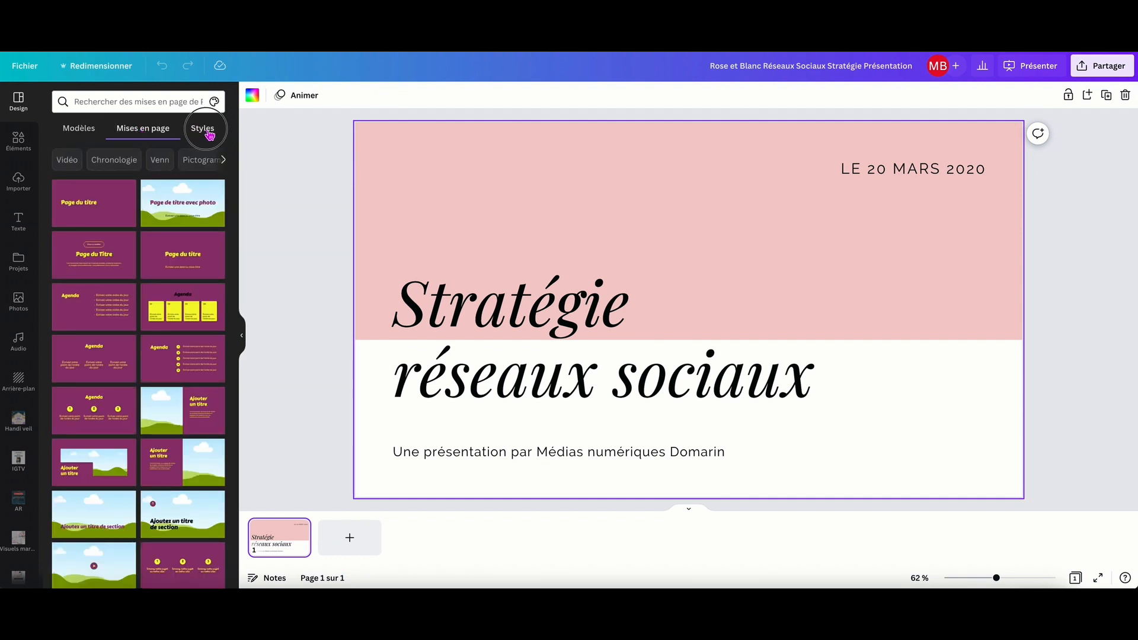
click(143, 131)
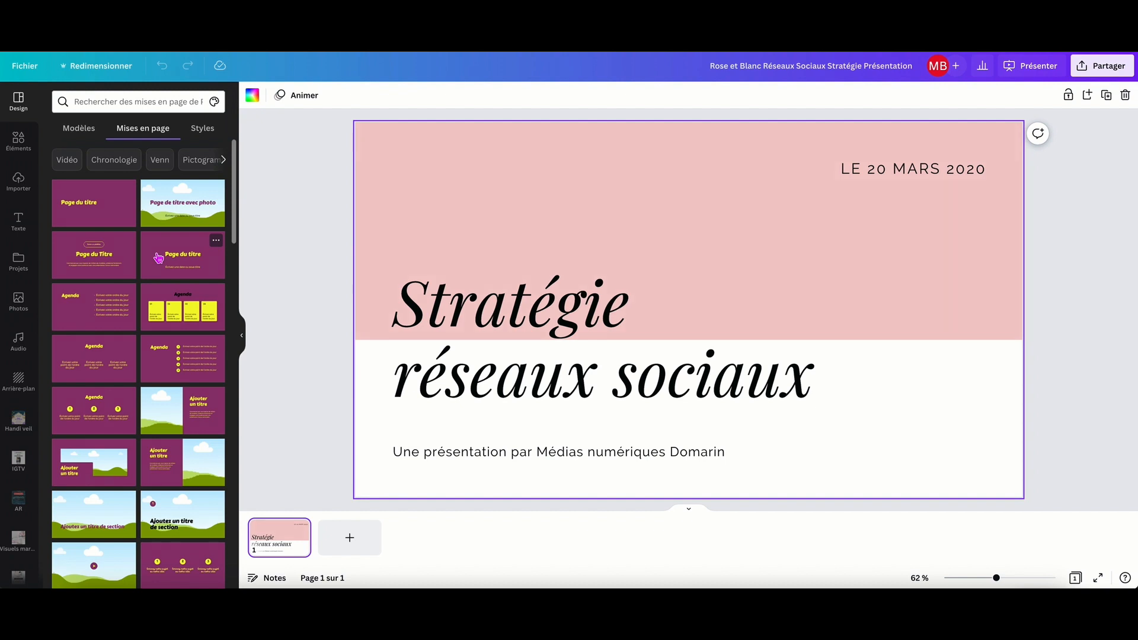
scroll(158, 257, down, 5)
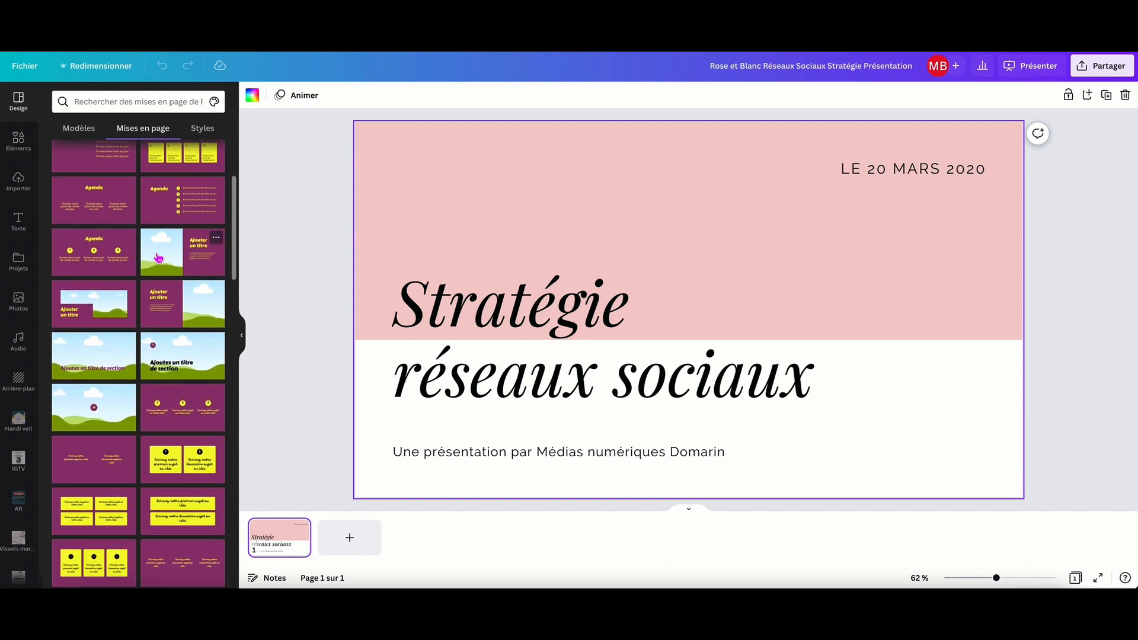
scroll(159, 258, up, 5)
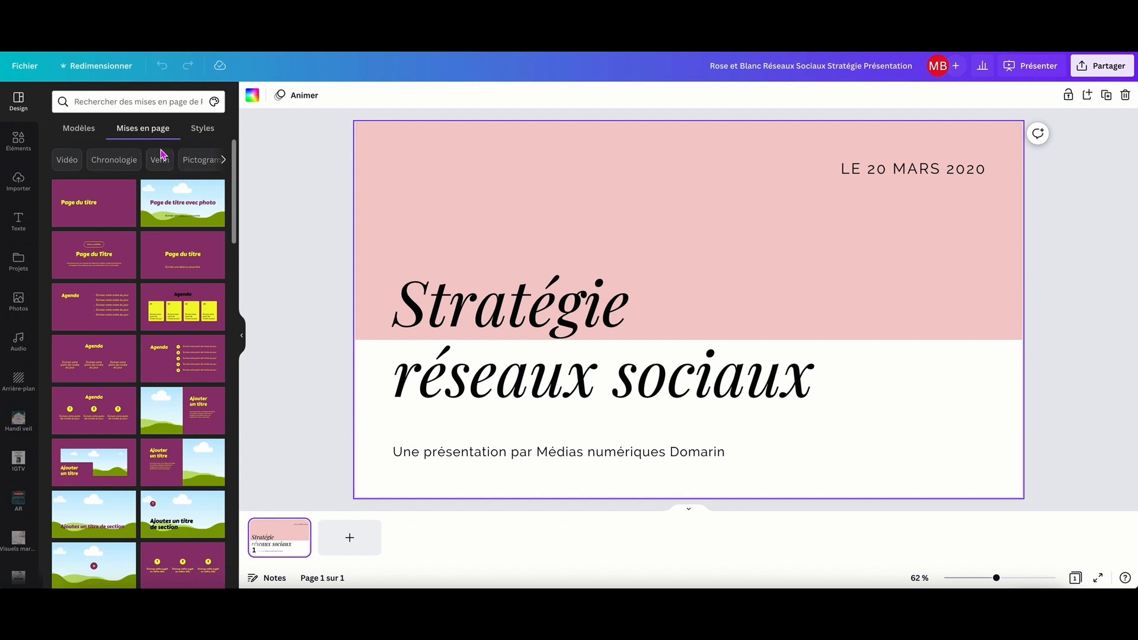
Step: Search the page layouts for "colonne" and look through the matching layouts
click(162, 102)
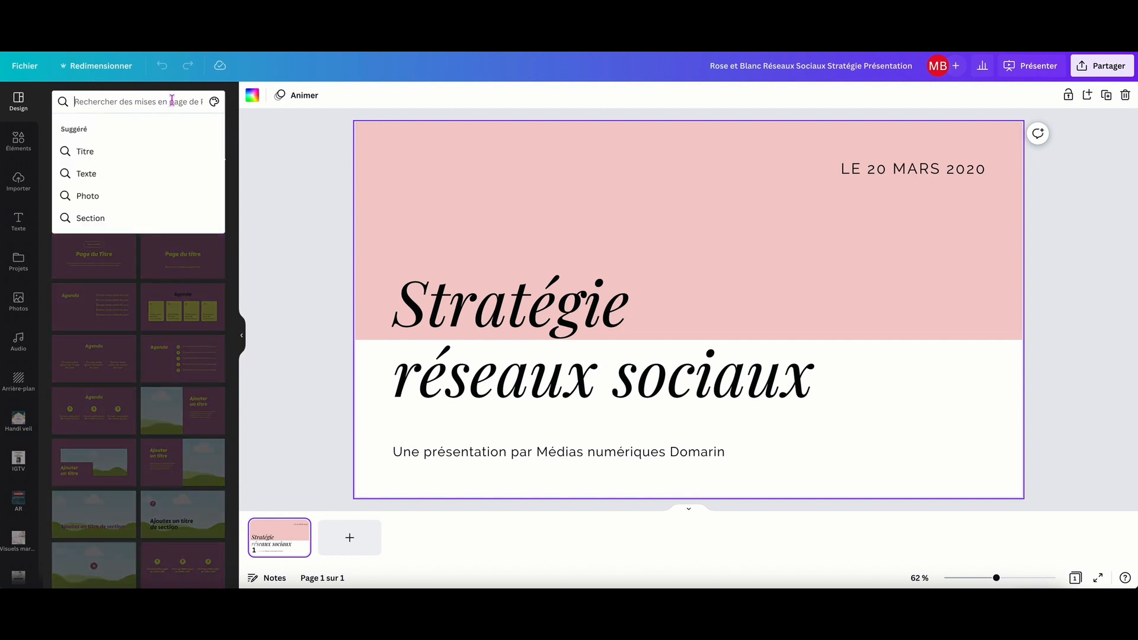
text(colonn)
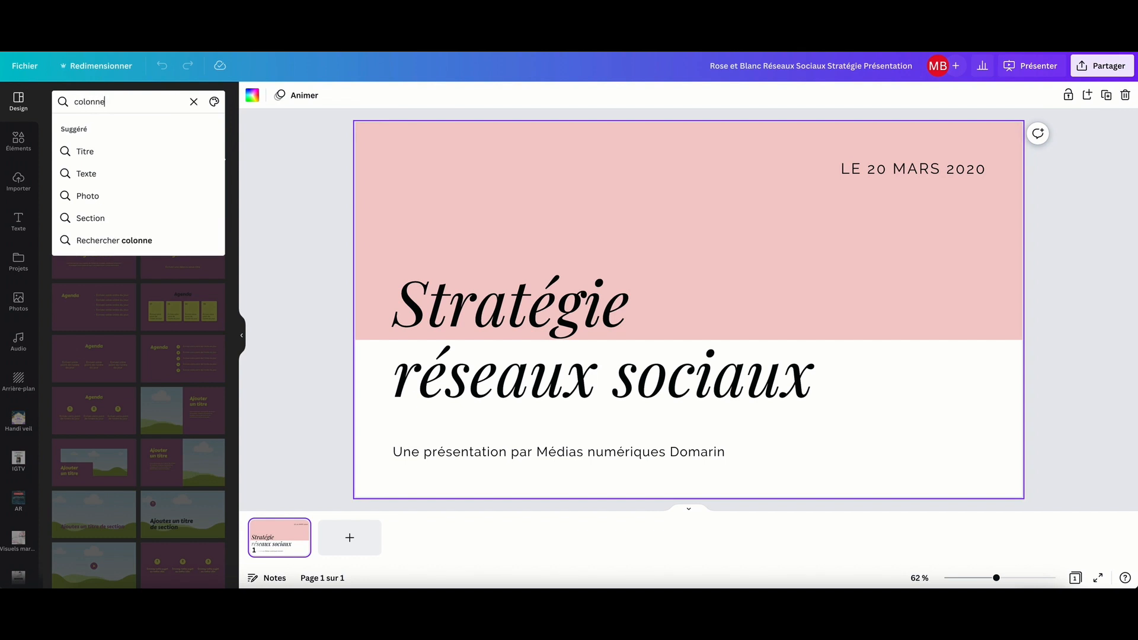
text(e)
key(Return)
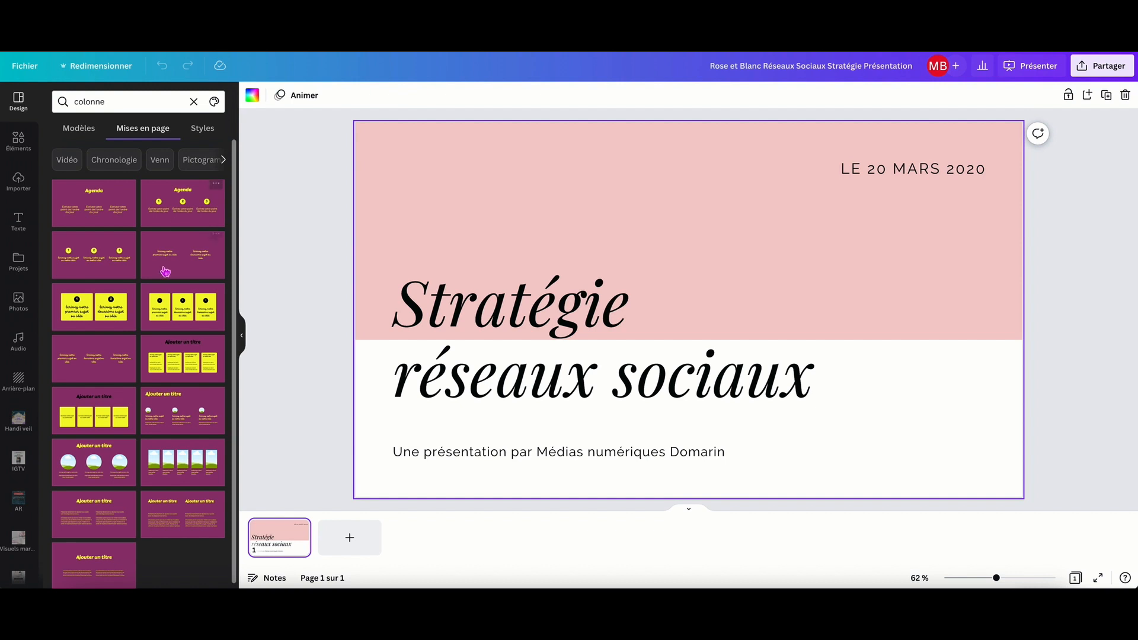
scroll(164, 351, down, 1)
scroll(165, 352, up, 1)
scroll(163, 342, down, 1)
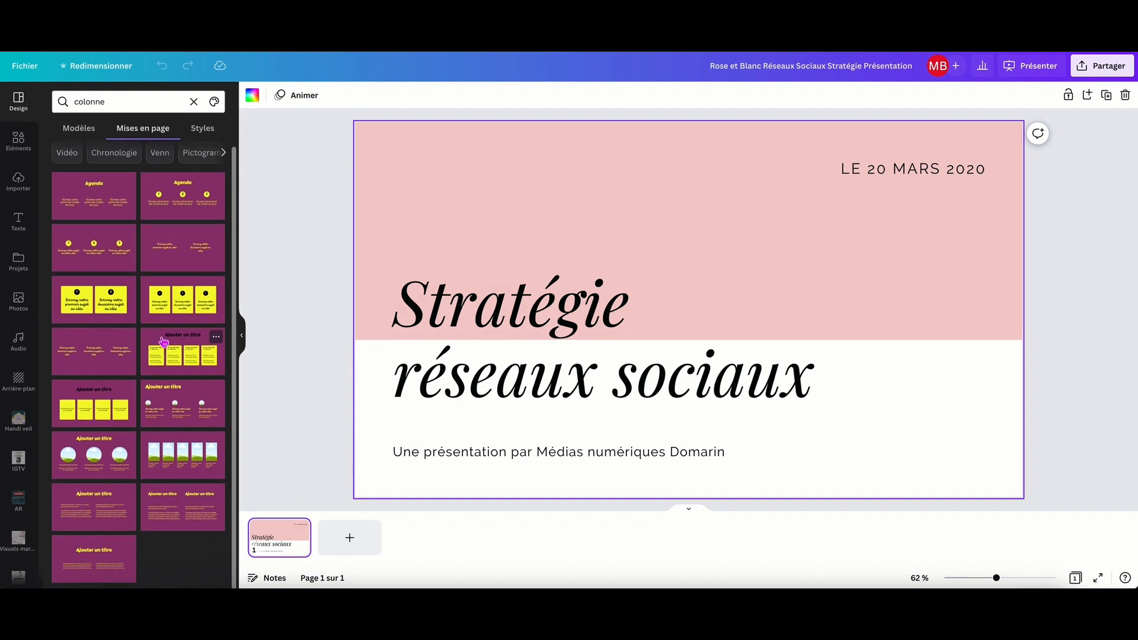
Step: Replace the layout search term with "puces", and run another search for "titre"
click(193, 102)
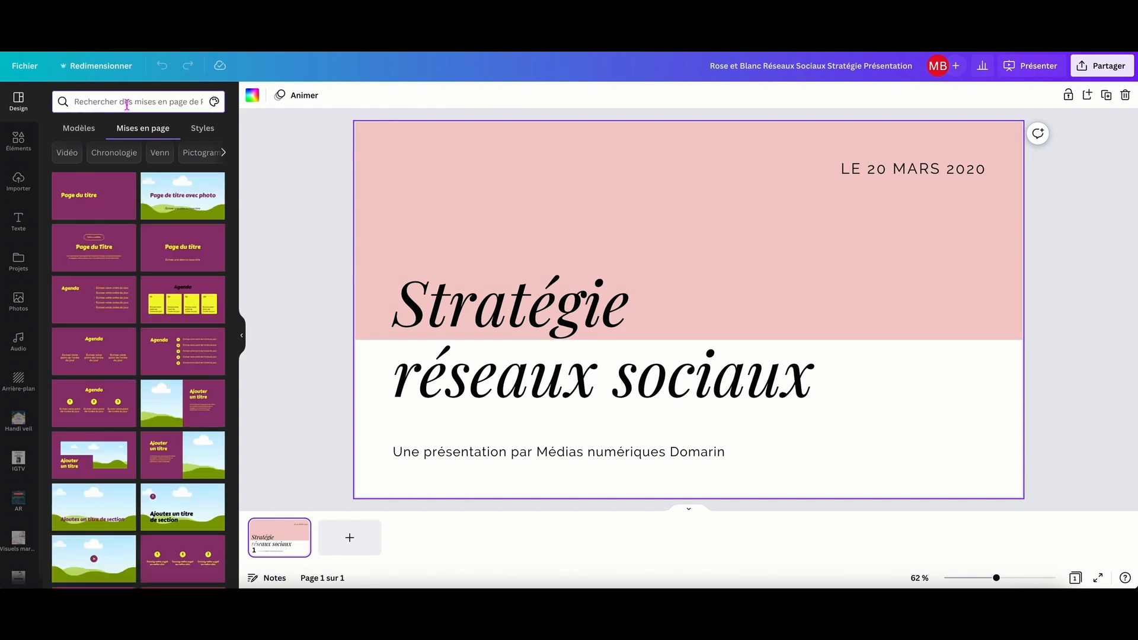
text(puces)
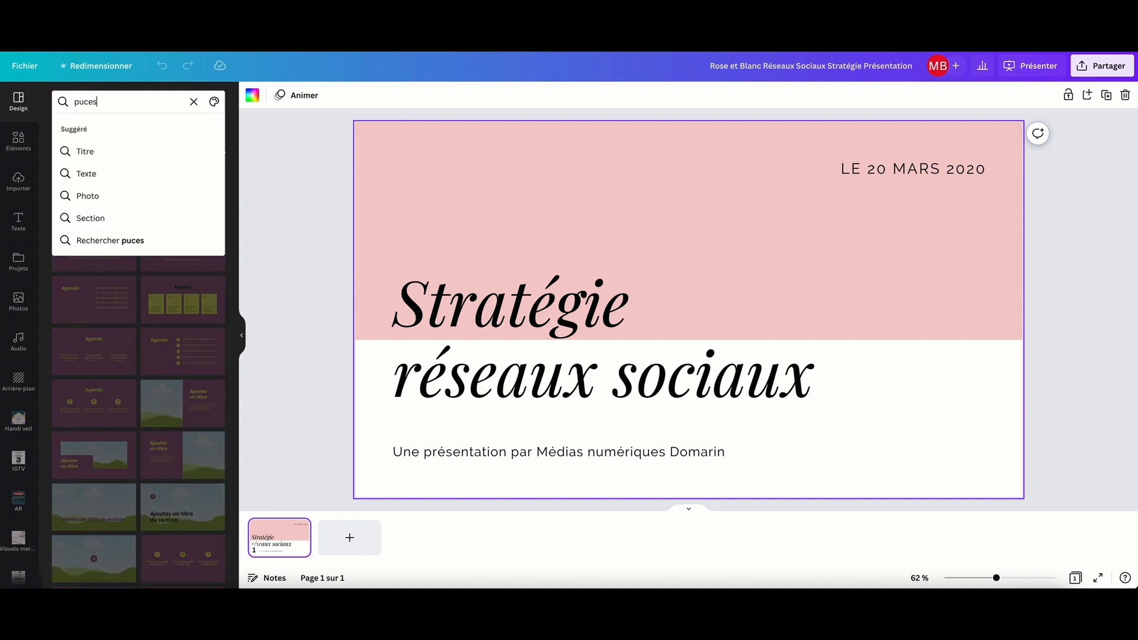
key(Return)
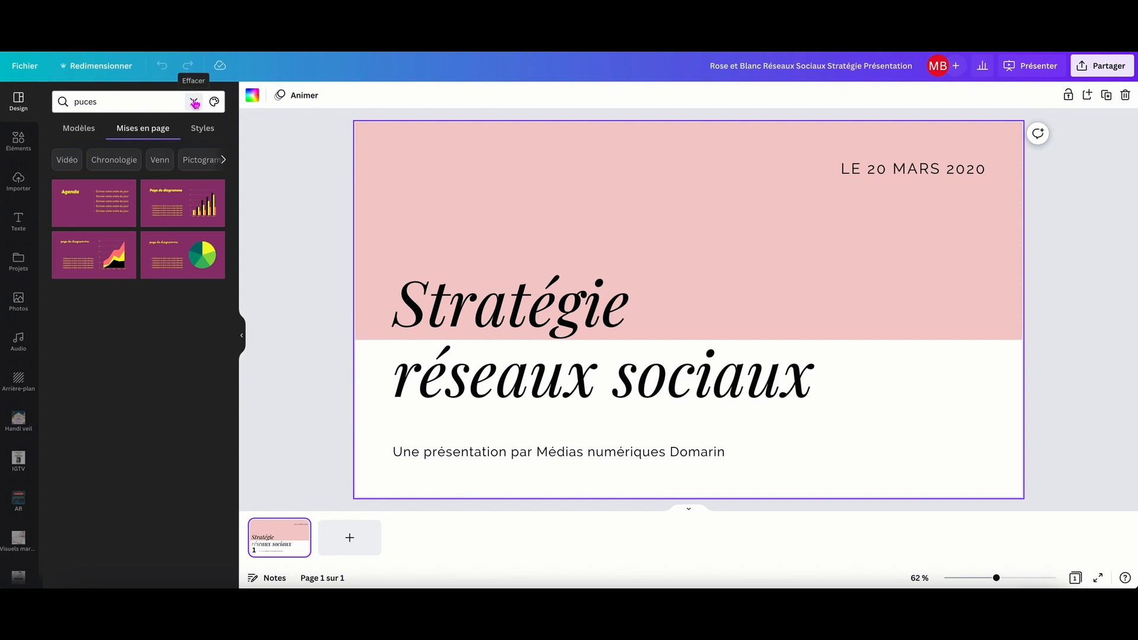
click(194, 103)
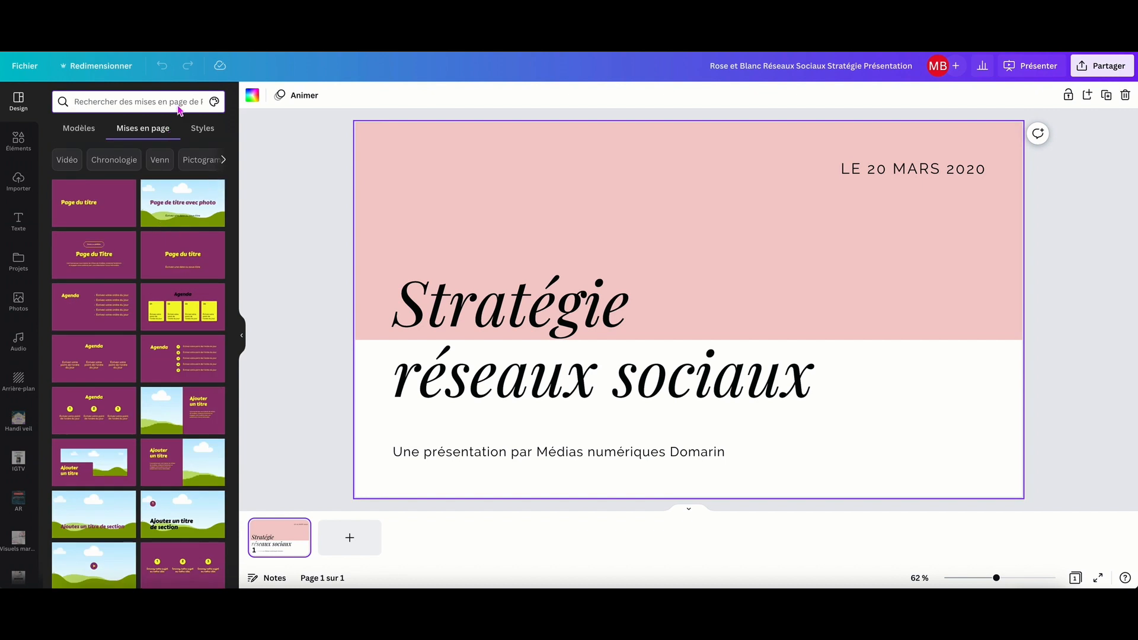
text(titre)
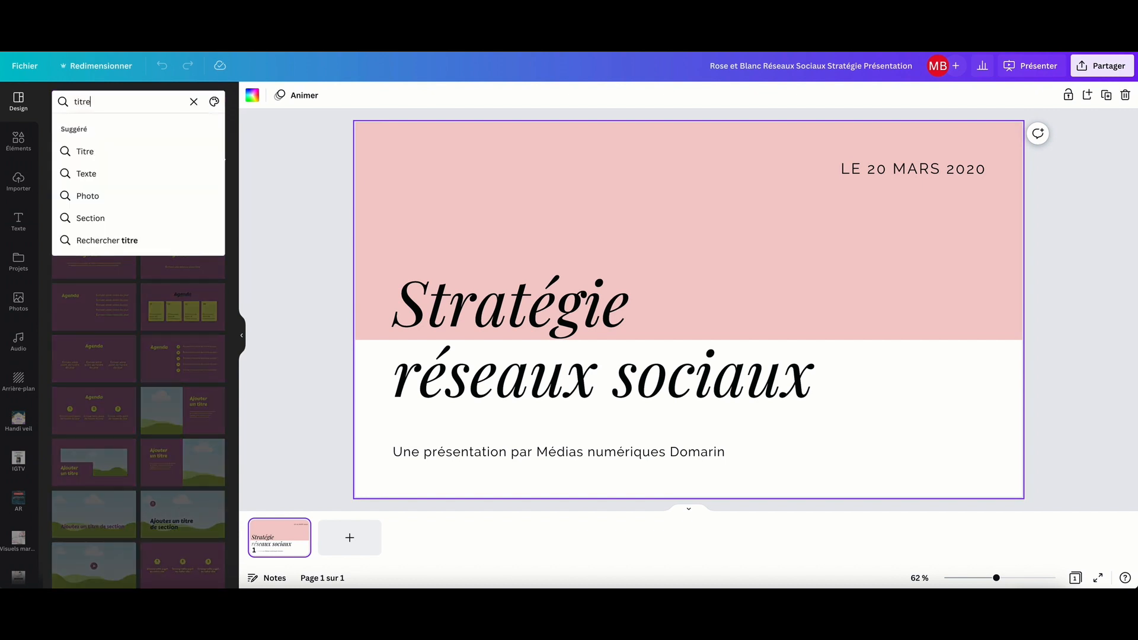
key(Return)
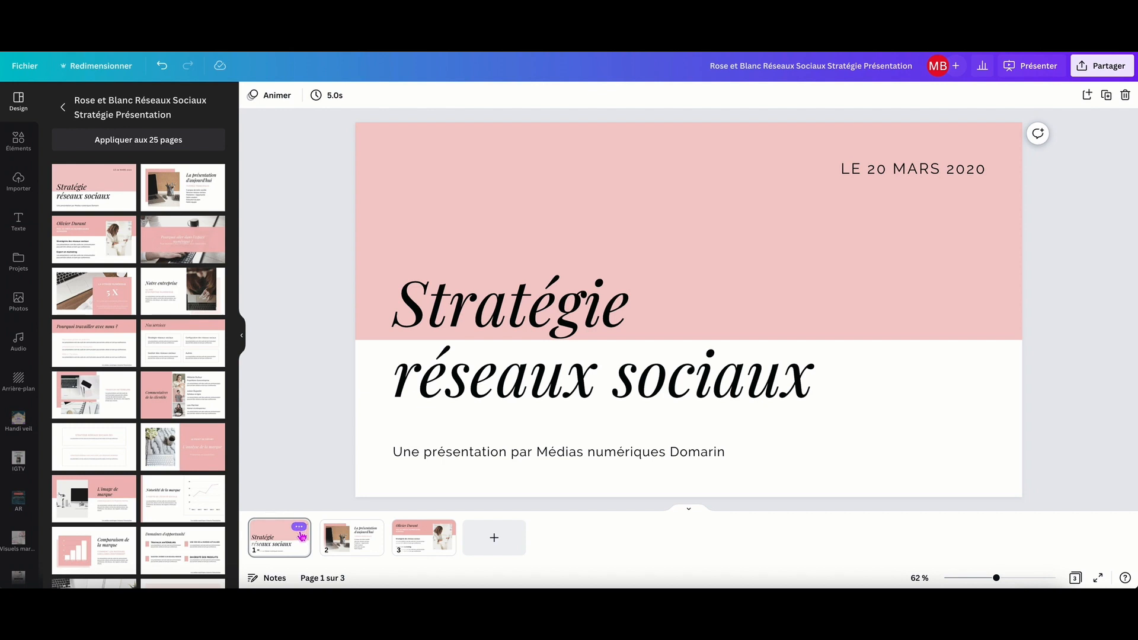
Step: Hide the first page of the presentation
click(299, 527)
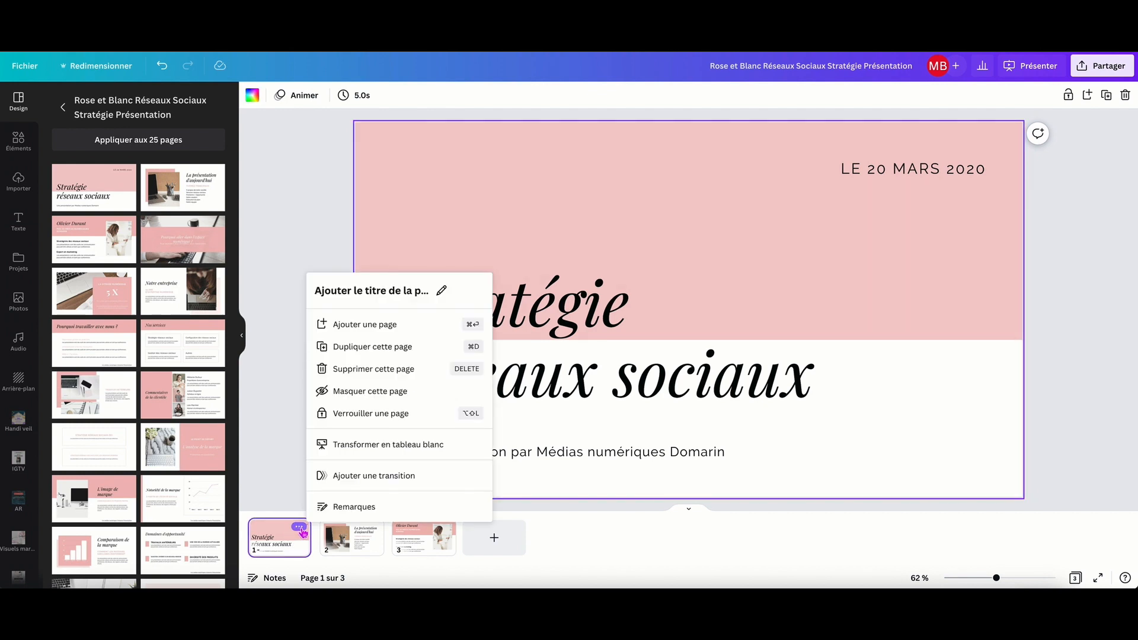
click(378, 393)
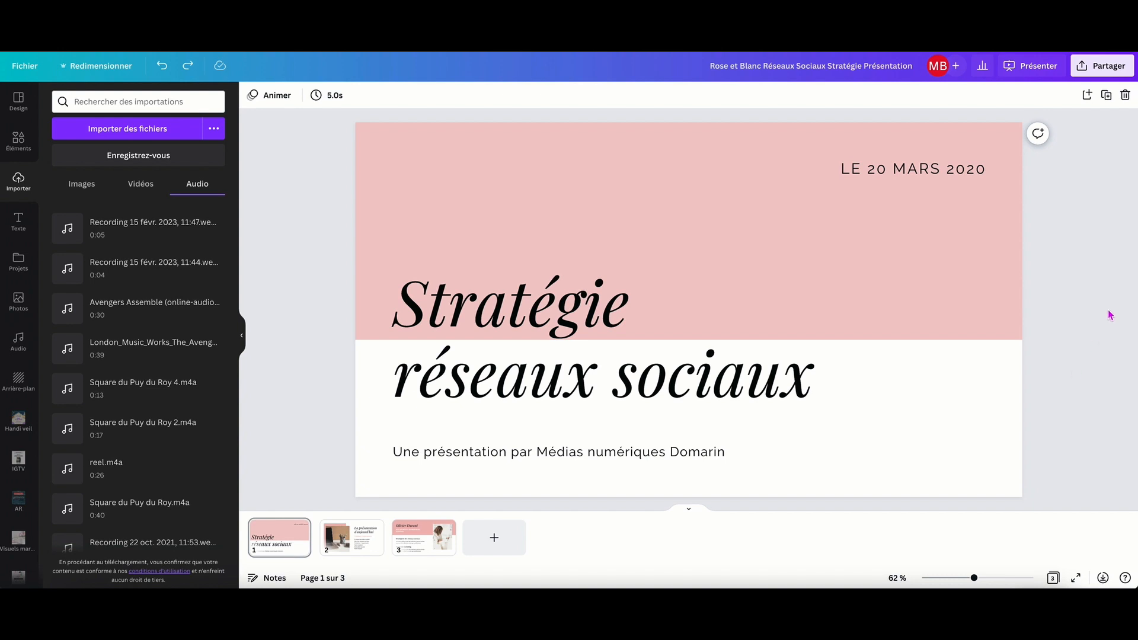
Step: Record the presentation in the recording studio with the RODE NT-USB microphone, and stop the recording
click(1038, 67)
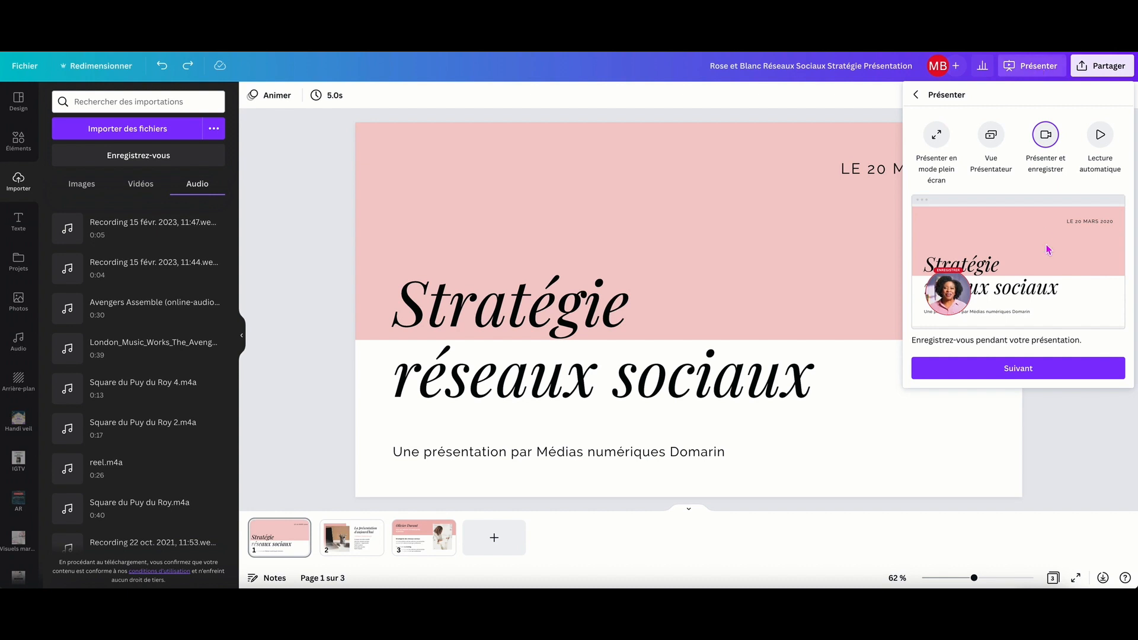
click(1015, 371)
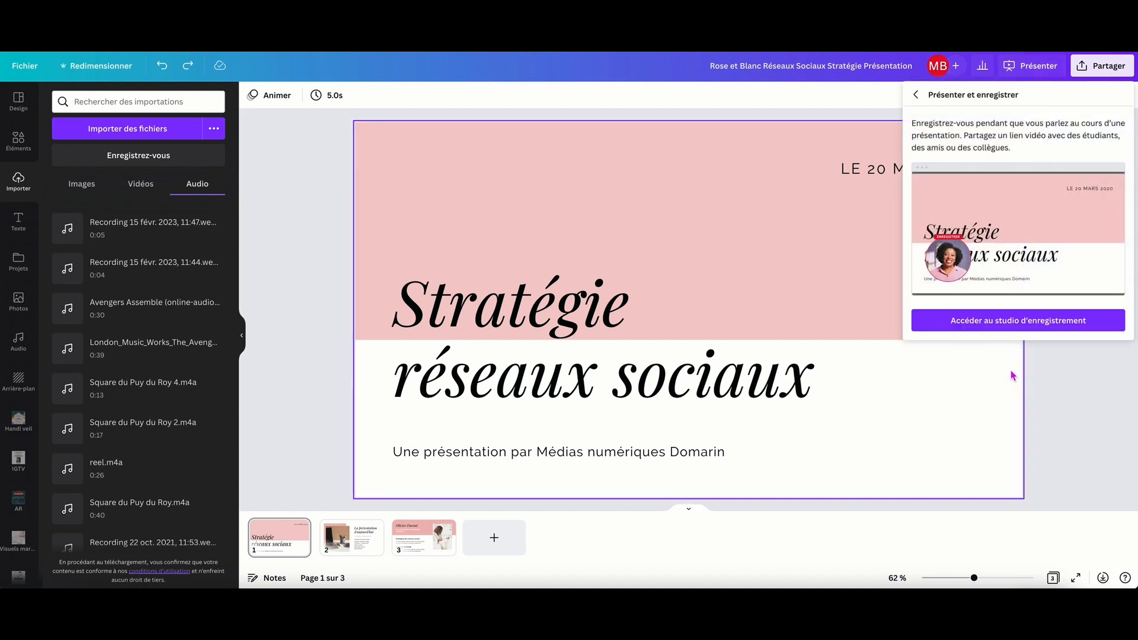
click(1015, 321)
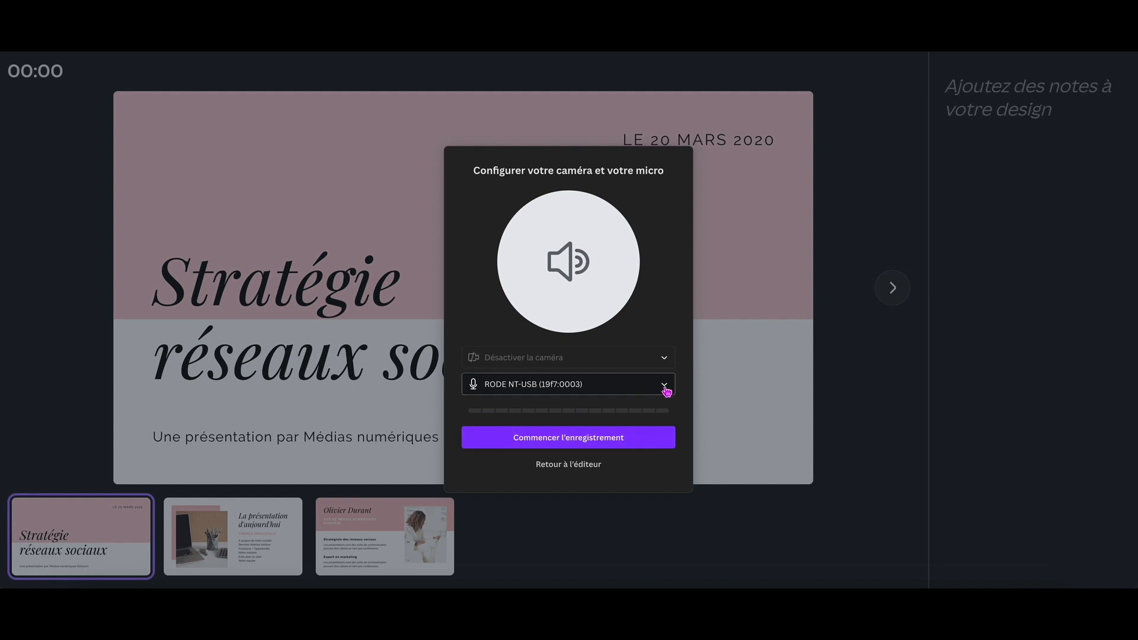
click(585, 443)
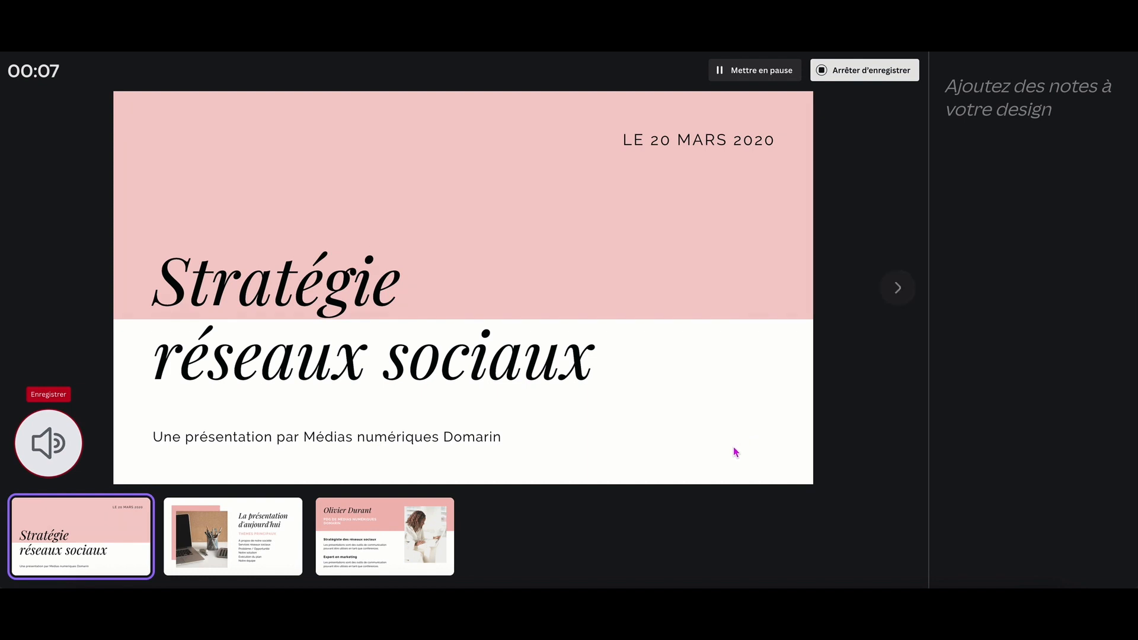
click(892, 72)
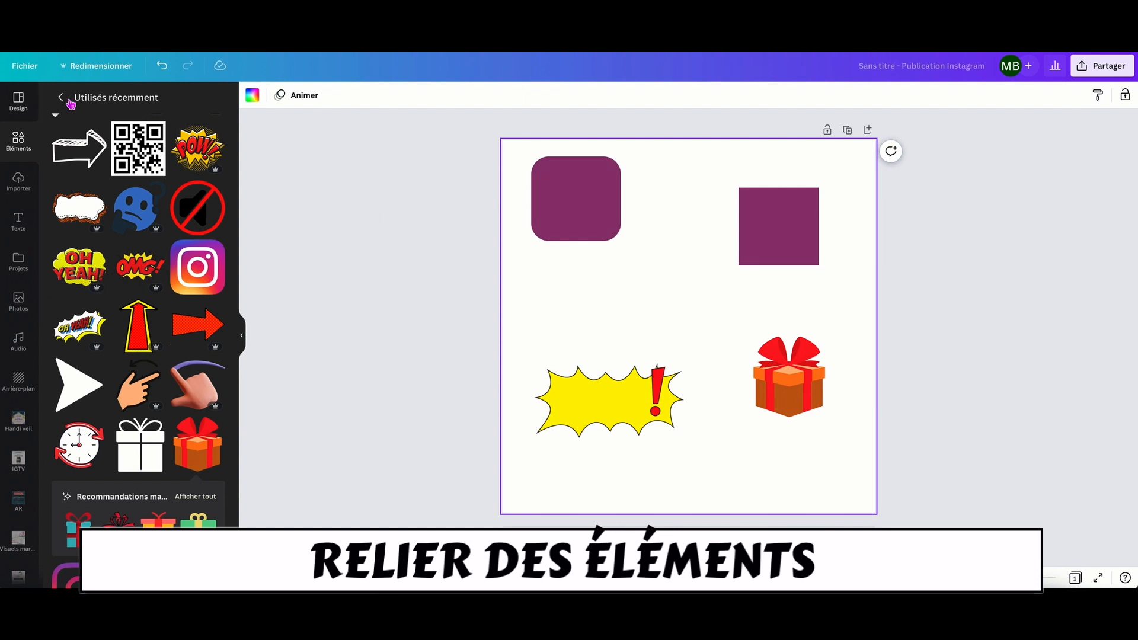
Step: Add a plain line linking the sharp-cornered purple square to the yellow burst graphic, and shift that square slightly upward
click(60, 97)
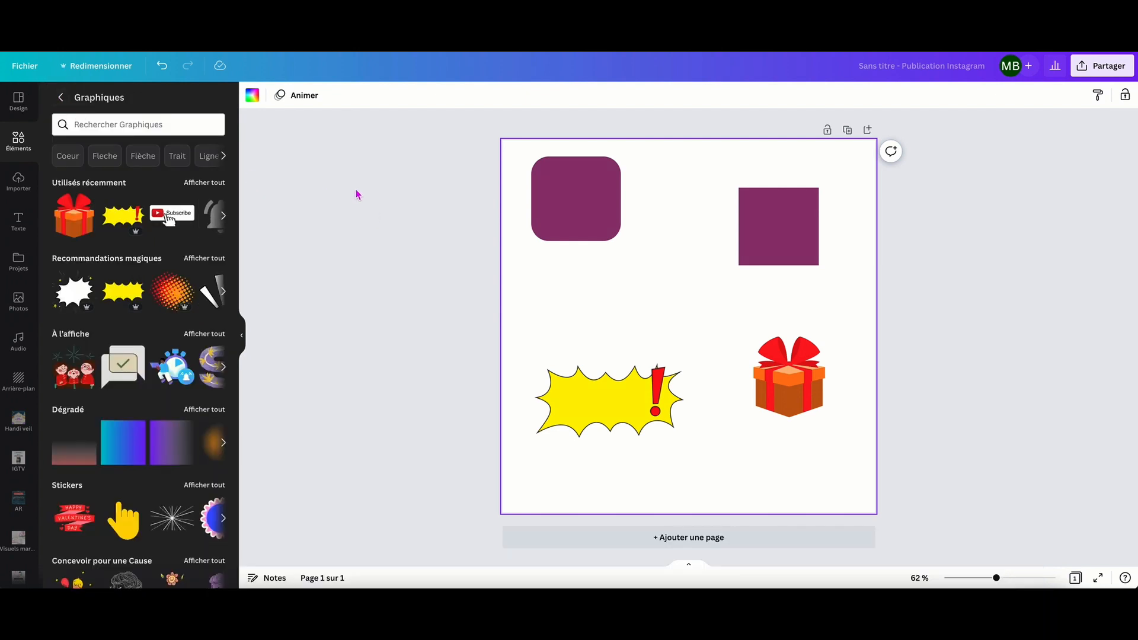
click(63, 100)
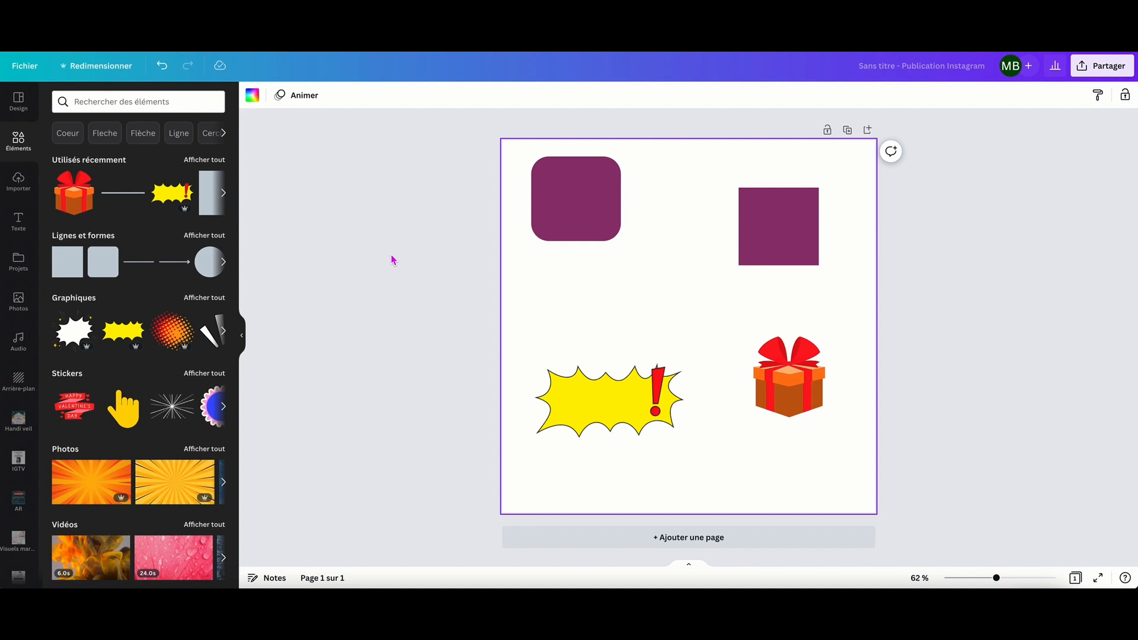
click(143, 266)
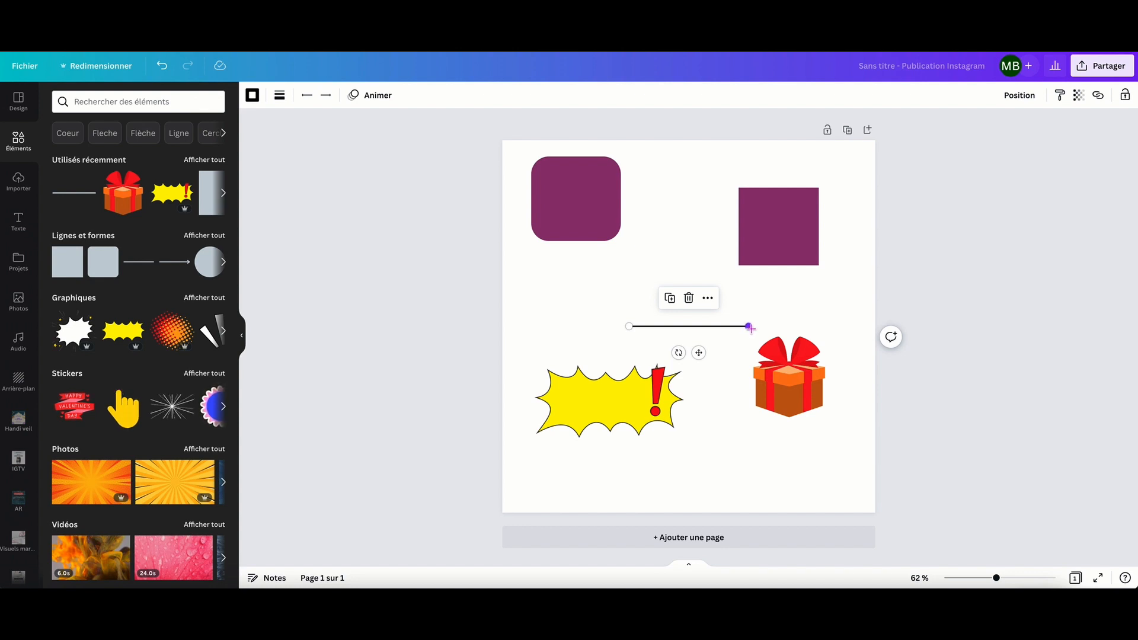
drag(749, 328, 737, 233)
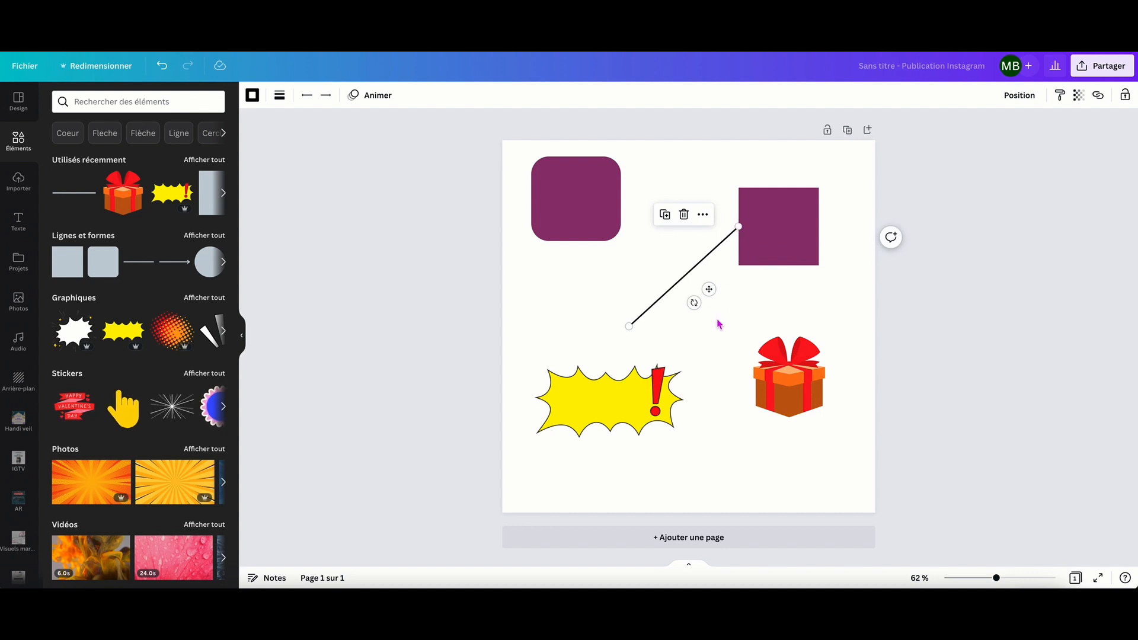
click(629, 327)
drag(629, 326, 609, 362)
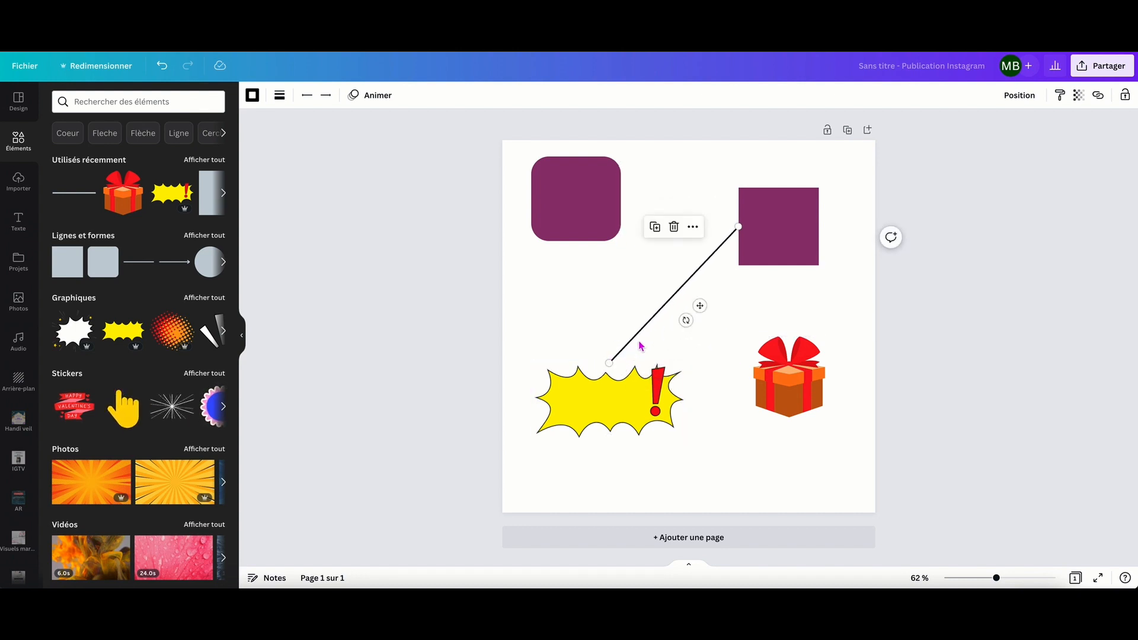
mouse_move(777, 245)
mouse_down()
mouse_move(805, 246)
mouse_move(750, 237)
mouse_move(806, 248)
mouse_move(736, 209)
mouse_move(686, 302)
mouse_move(722, 274)
mouse_move(783, 261)
mouse_move(770, 235)
mouse_move(747, 236)
mouse_move(682, 311)
mouse_move(775, 251)
mouse_move(764, 215)
mouse_move(784, 231)
mouse_move(729, 234)
mouse_move(769, 235)
mouse_up()
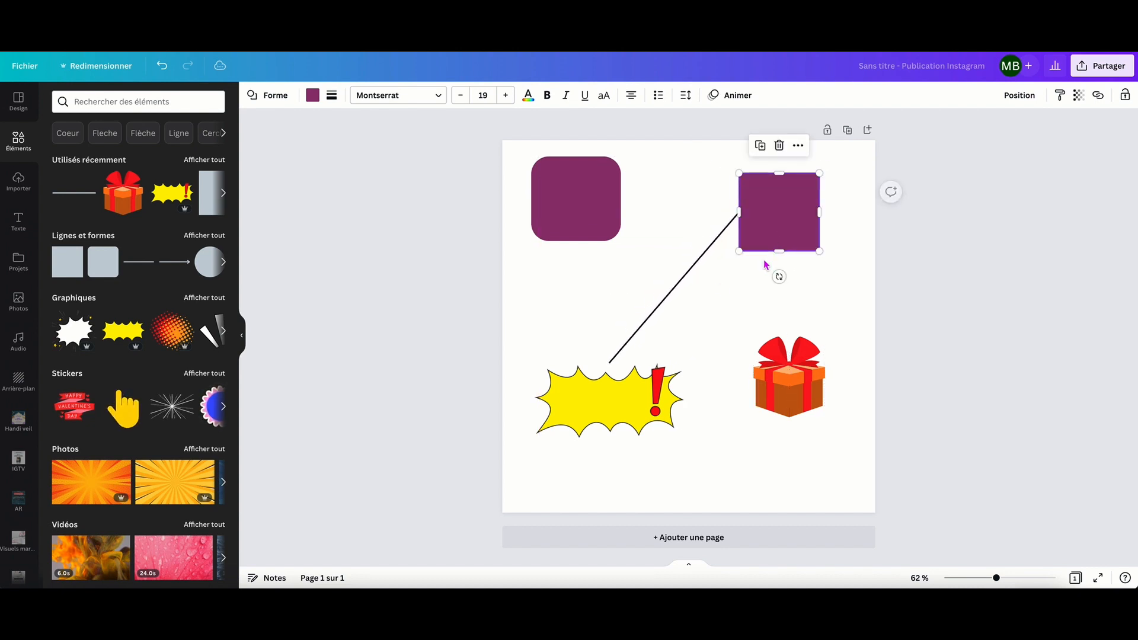
click(567, 302)
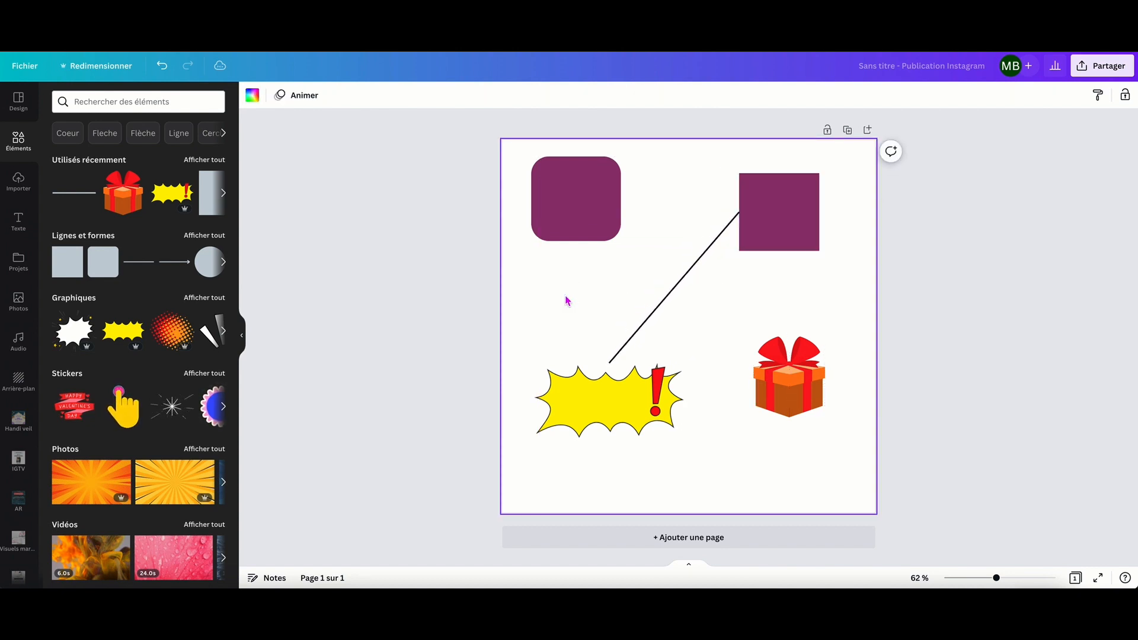
Step: Add an arrow line and attach its starting end to the rounded purple square
click(175, 267)
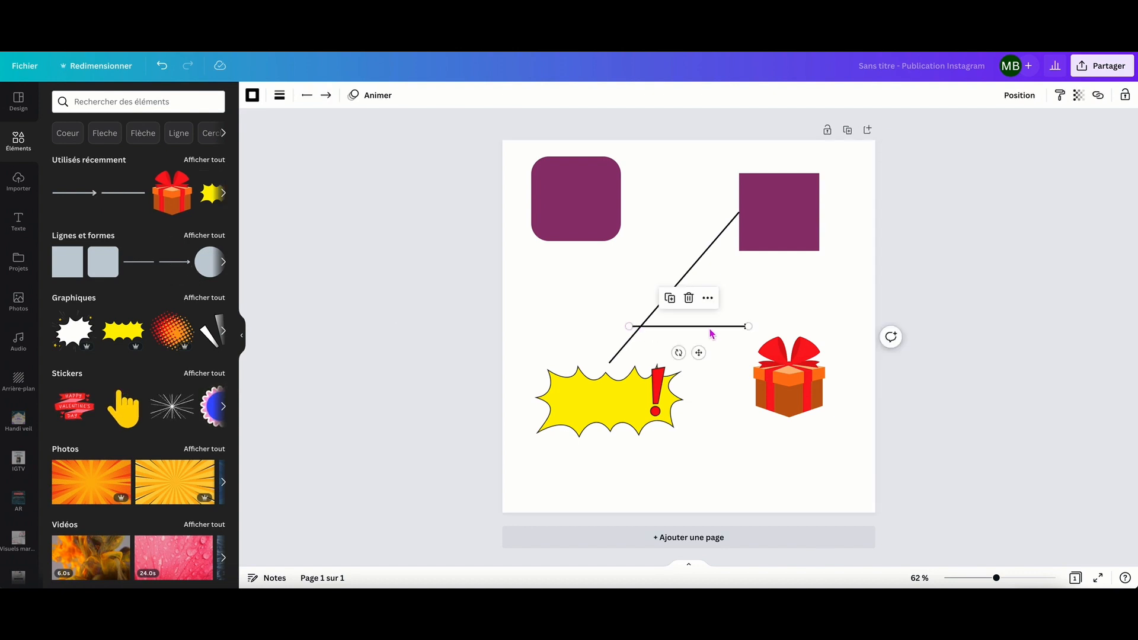
drag(628, 327, 578, 200)
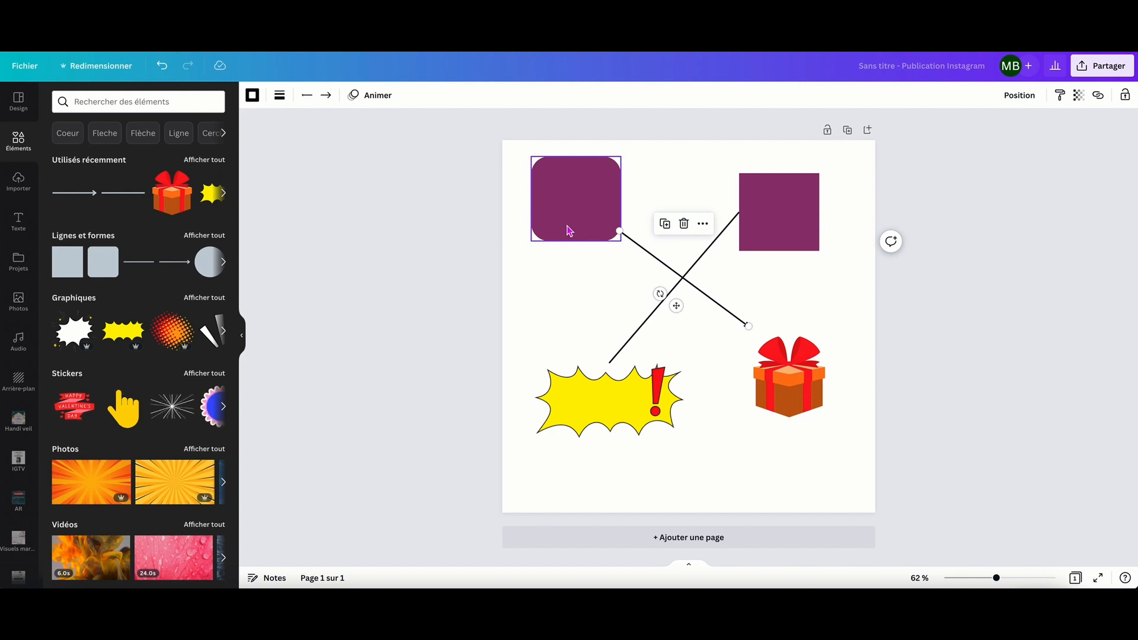
Step: Set the rounded purple square's transparency to 68
click(569, 229)
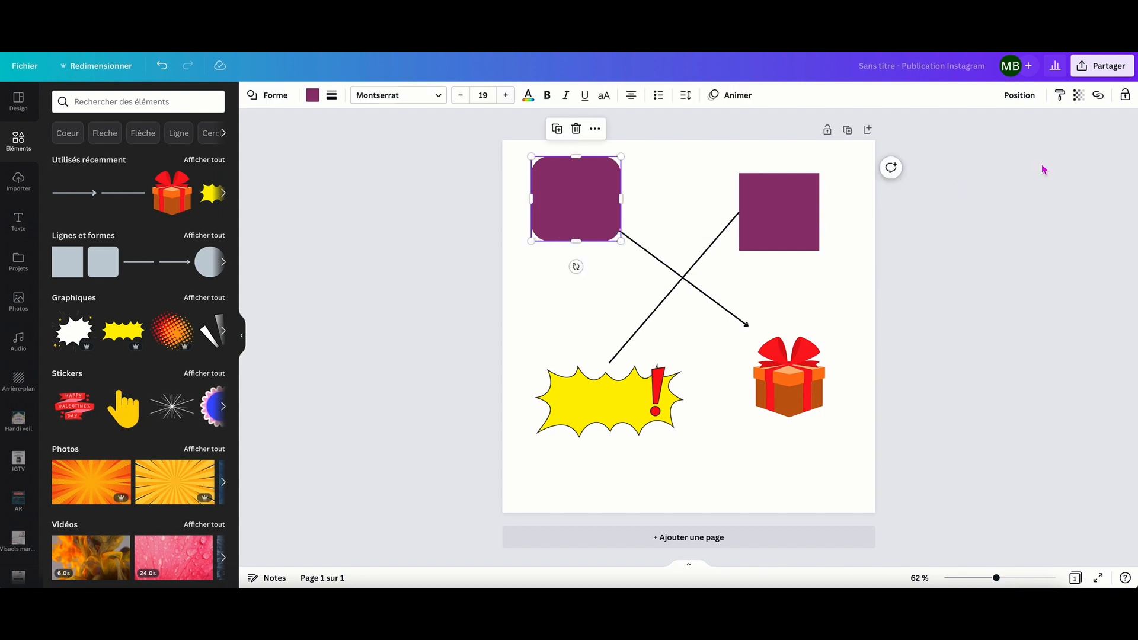
click(1078, 95)
drag(1078, 140, 1044, 140)
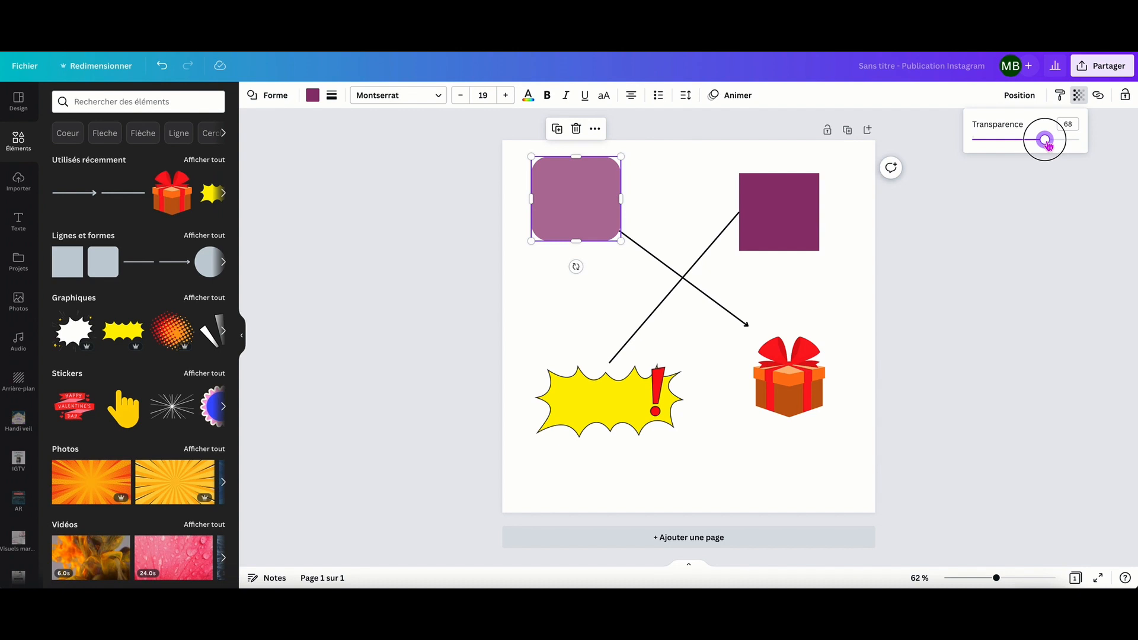
Step: Attach the arrow line's free end to the top of the gift box graphic
click(685, 258)
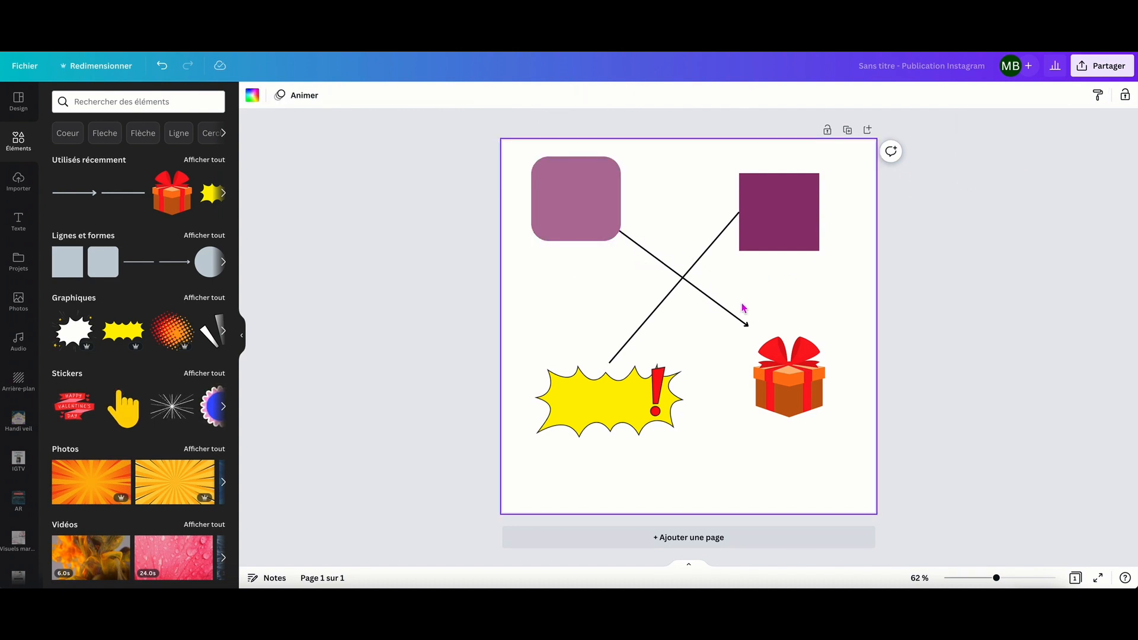
click(748, 326)
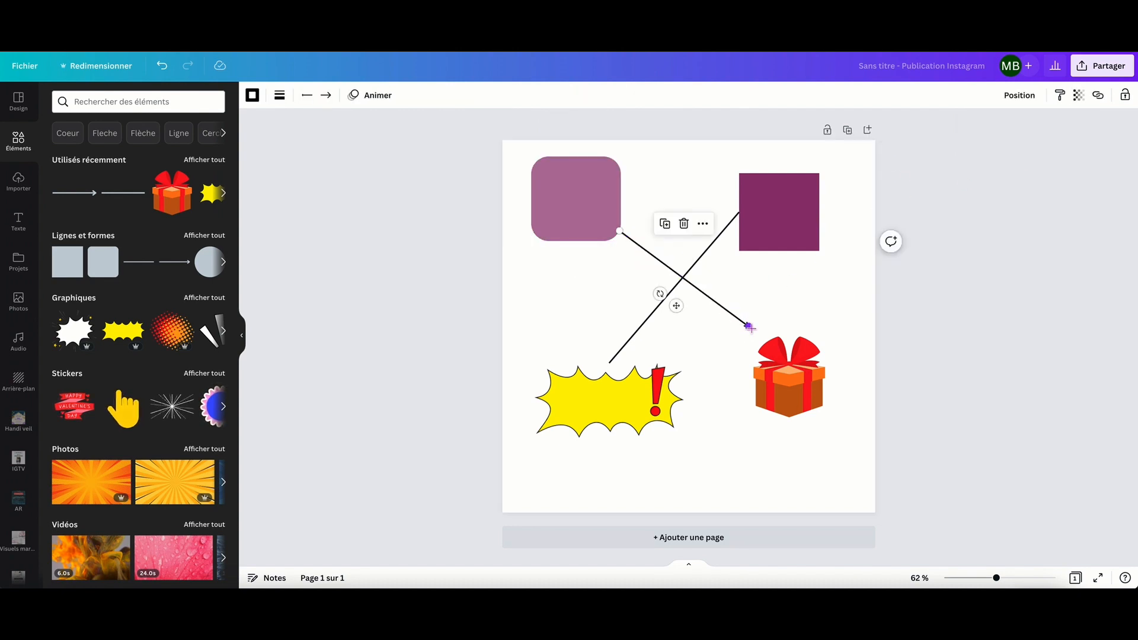
drag(749, 327, 788, 336)
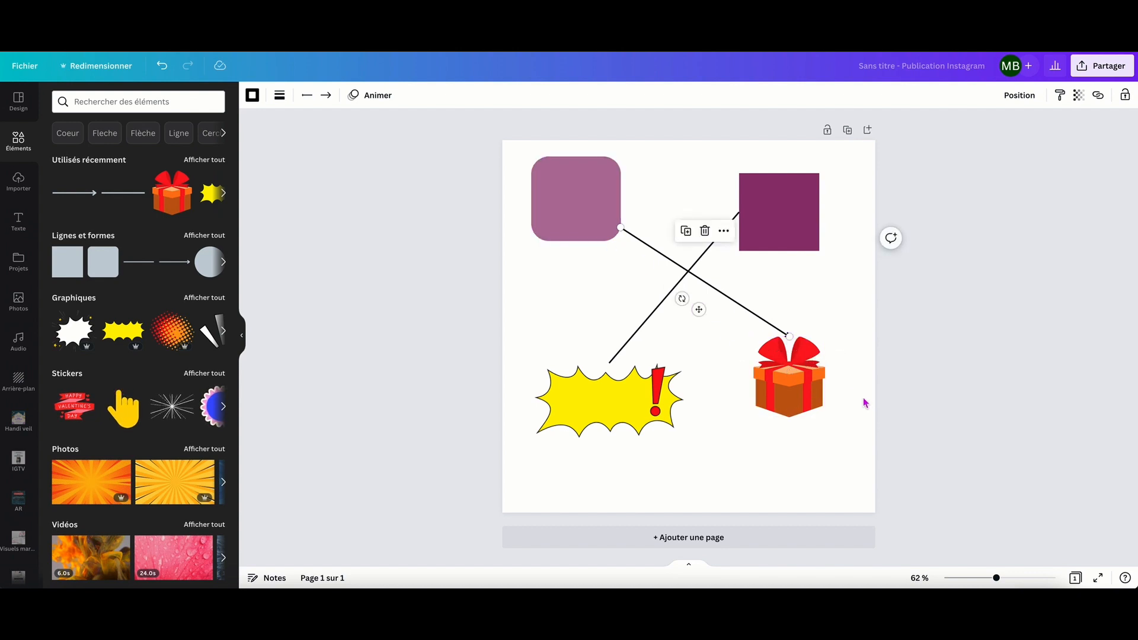
mouse_move(798, 379)
mouse_down()
mouse_move(763, 443)
mouse_move(820, 358)
mouse_move(733, 320)
mouse_move(580, 304)
mouse_move(696, 310)
mouse_move(777, 384)
mouse_move(790, 435)
mouse_move(746, 448)
mouse_move(820, 335)
mouse_move(767, 402)
mouse_move(786, 364)
mouse_move(735, 342)
mouse_move(784, 362)
mouse_up()
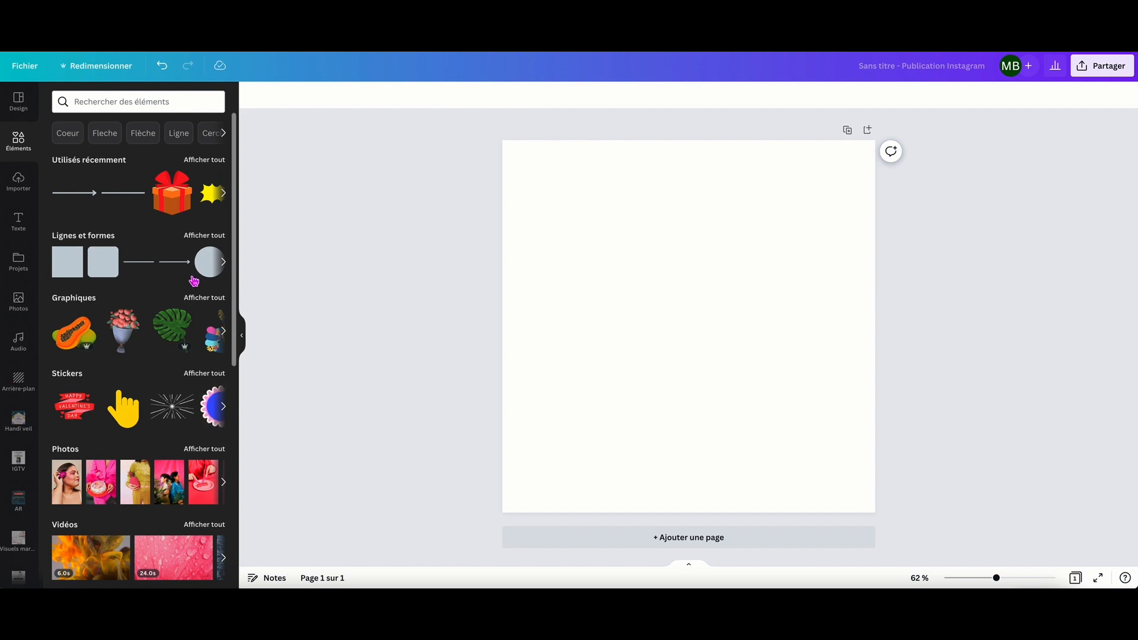
Step: Add the red table with a filled header row from the tables category to the page, and stretch it upward to make it taller
scroll(193, 280, down, 1)
scroll(193, 280, up, 1)
scroll(118, 190, down, 3)
scroll(122, 166, up, 3)
click(144, 102)
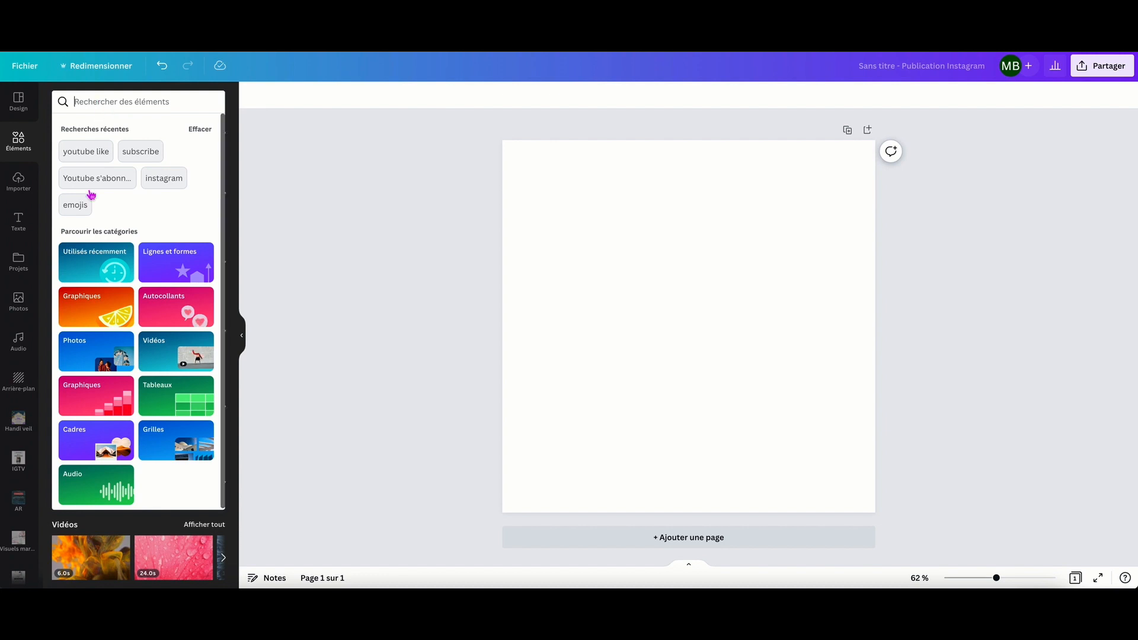
click(169, 401)
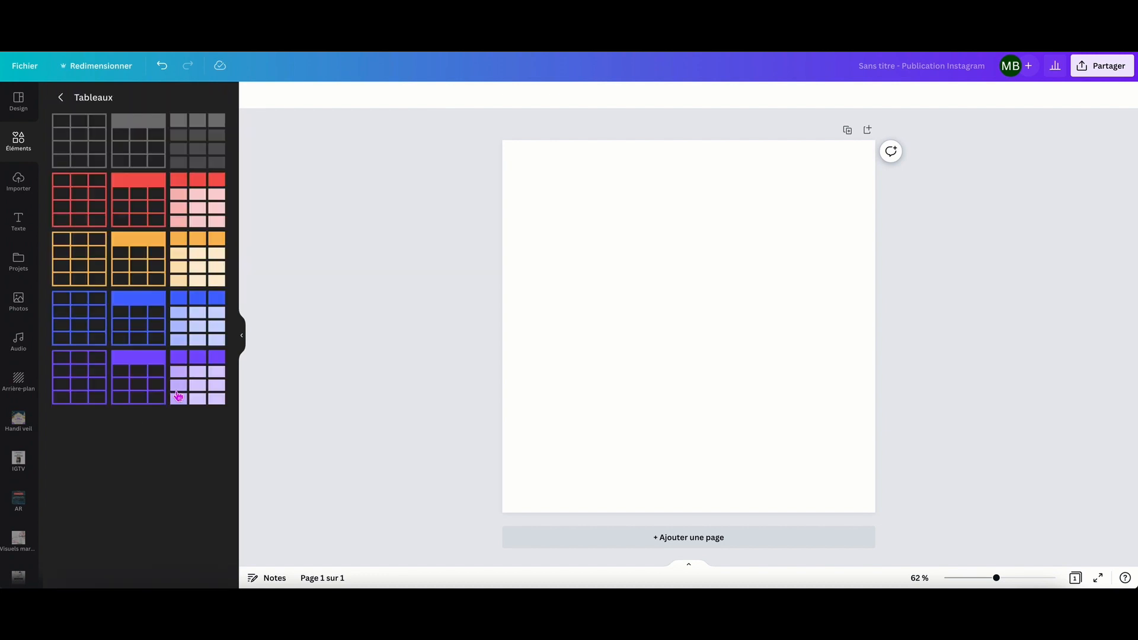
click(136, 207)
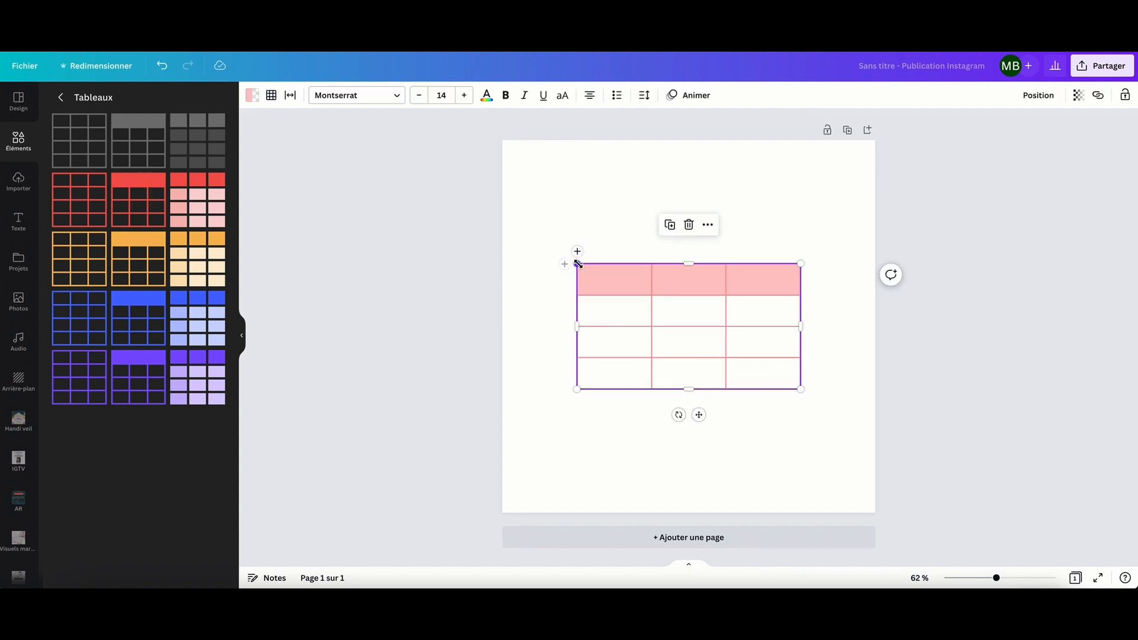
drag(573, 248, 570, 232)
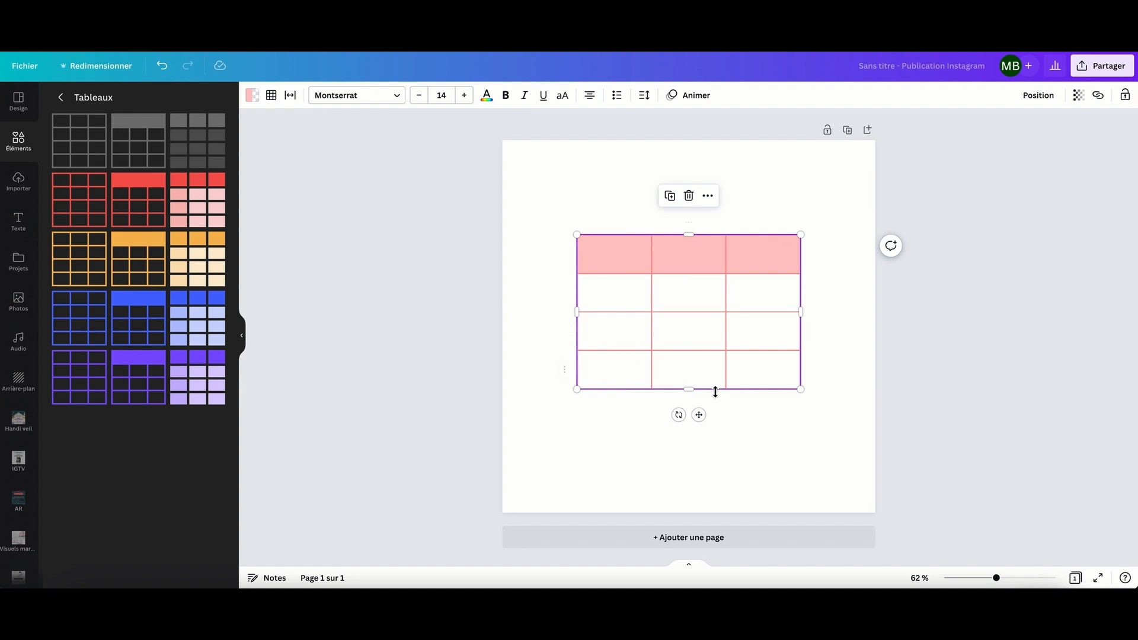
click(759, 420)
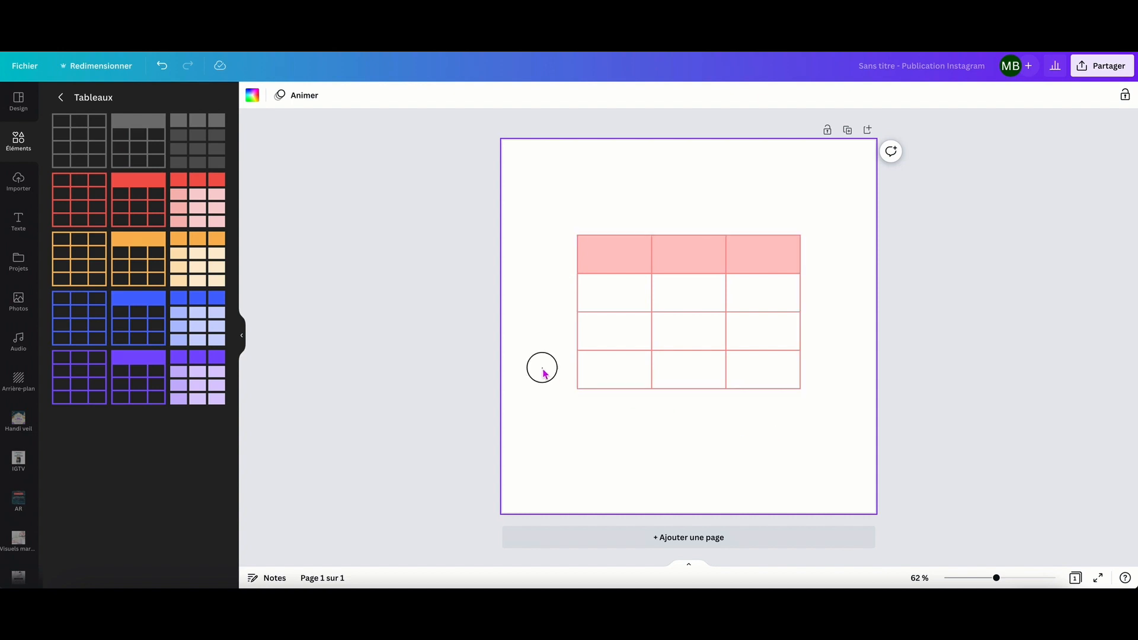
Step: Merge the three header-row cells of the table into a single cell
drag(610, 261, 688, 255)
drag(764, 255, 764, 255)
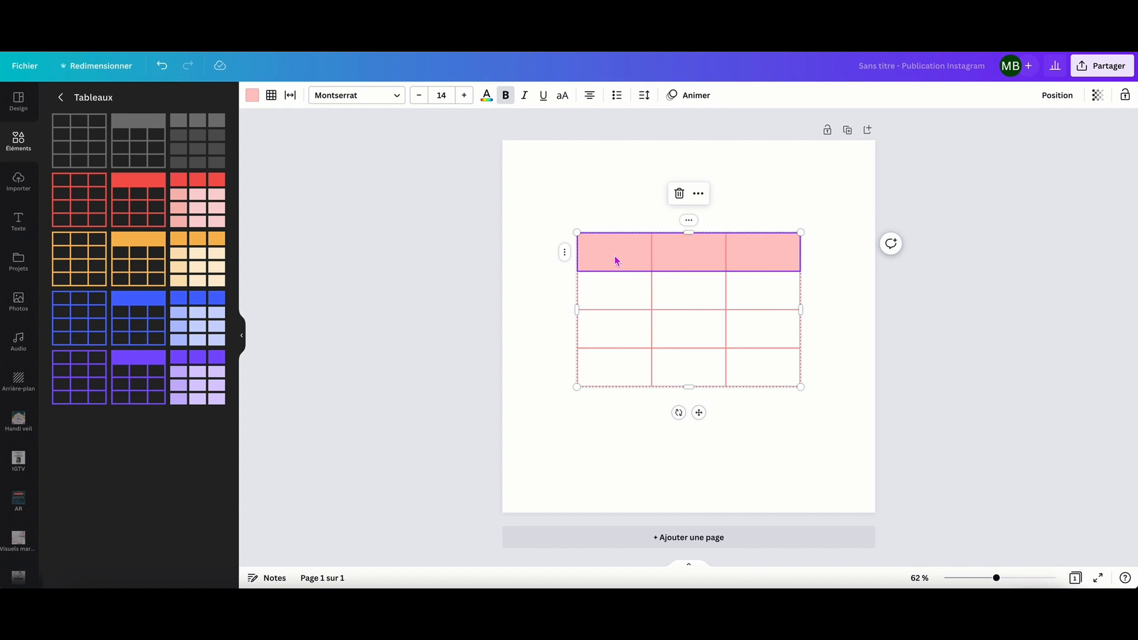
click(576, 203)
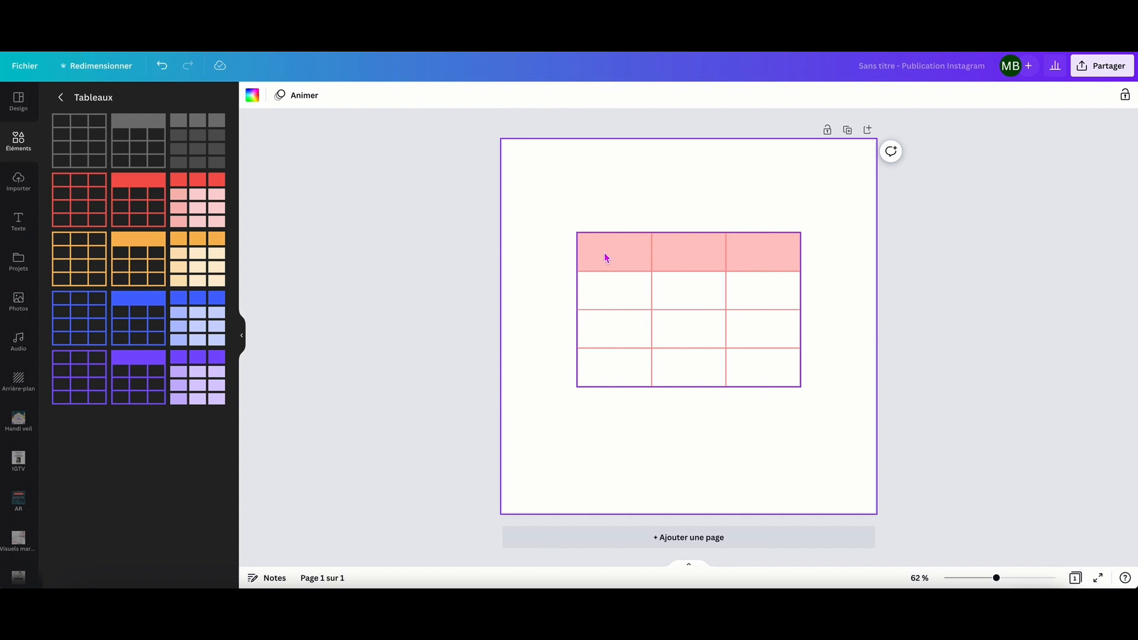
click(608, 254)
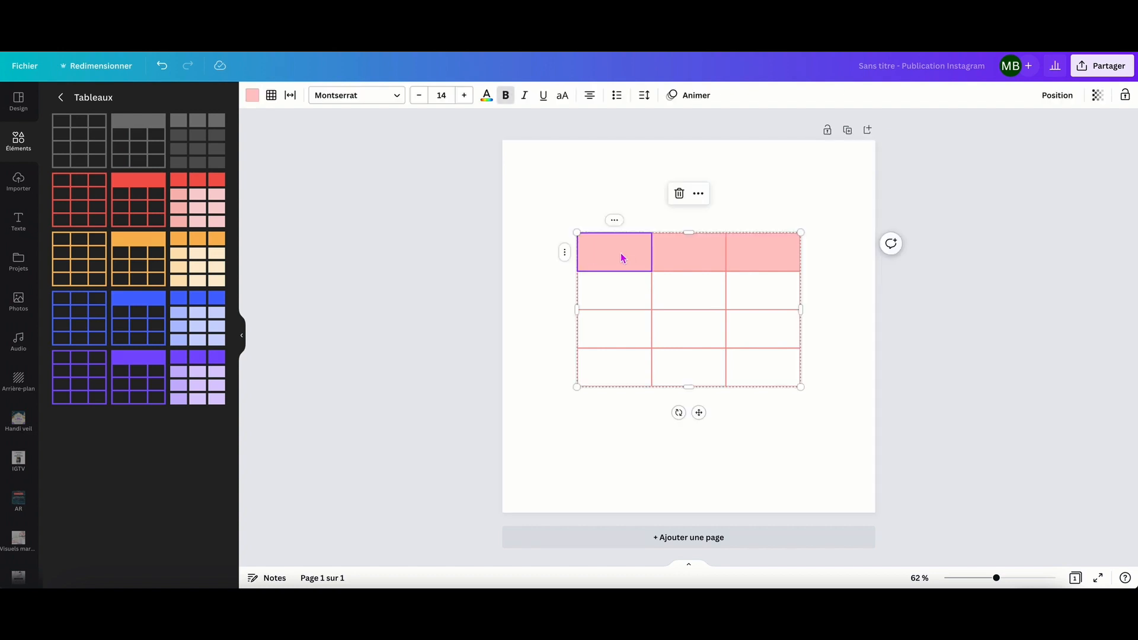
drag(769, 255, 768, 255)
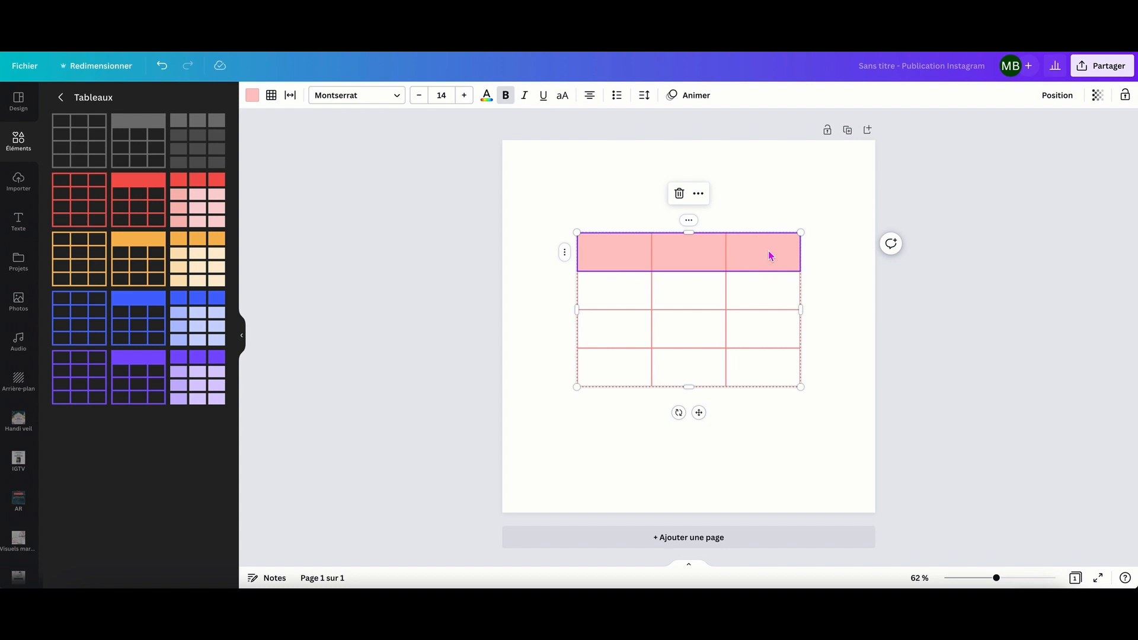
click(698, 194)
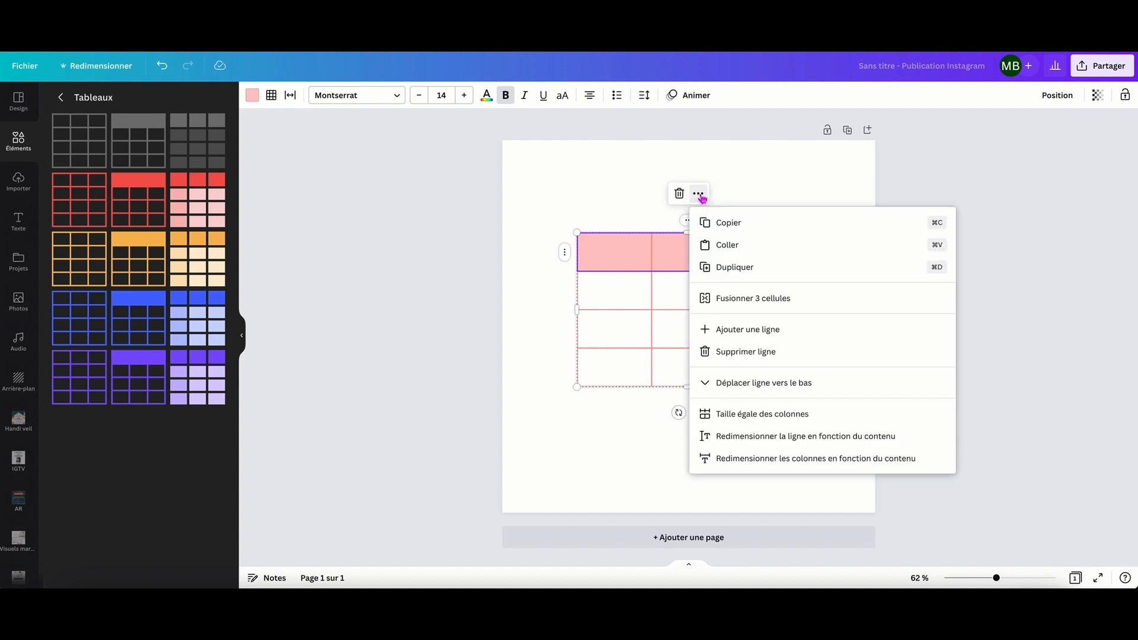
click(763, 298)
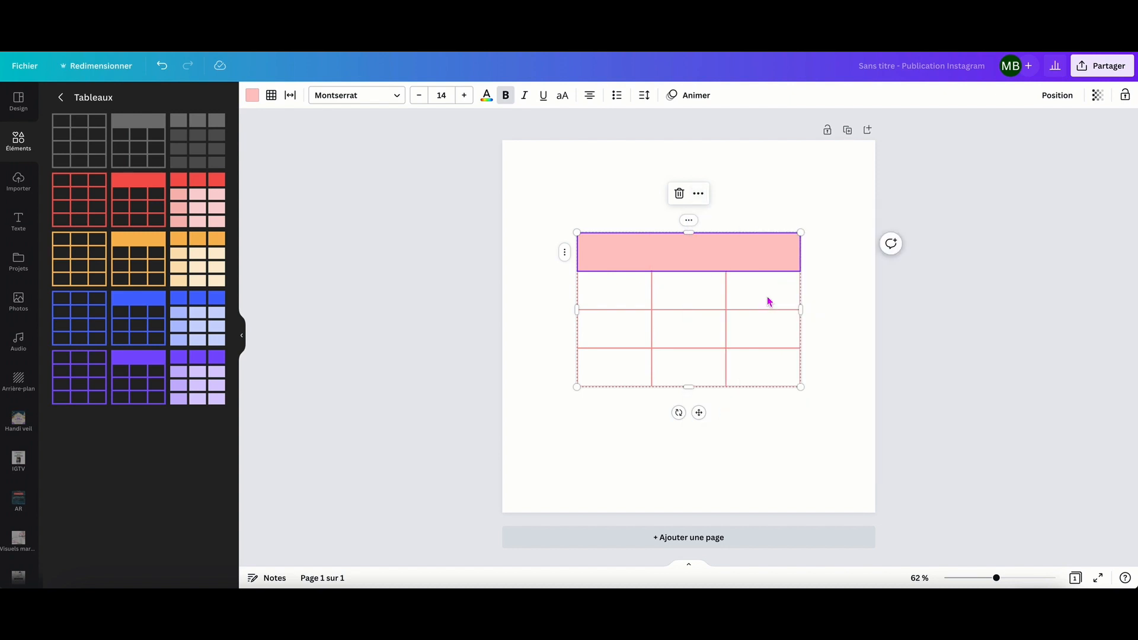
click(829, 335)
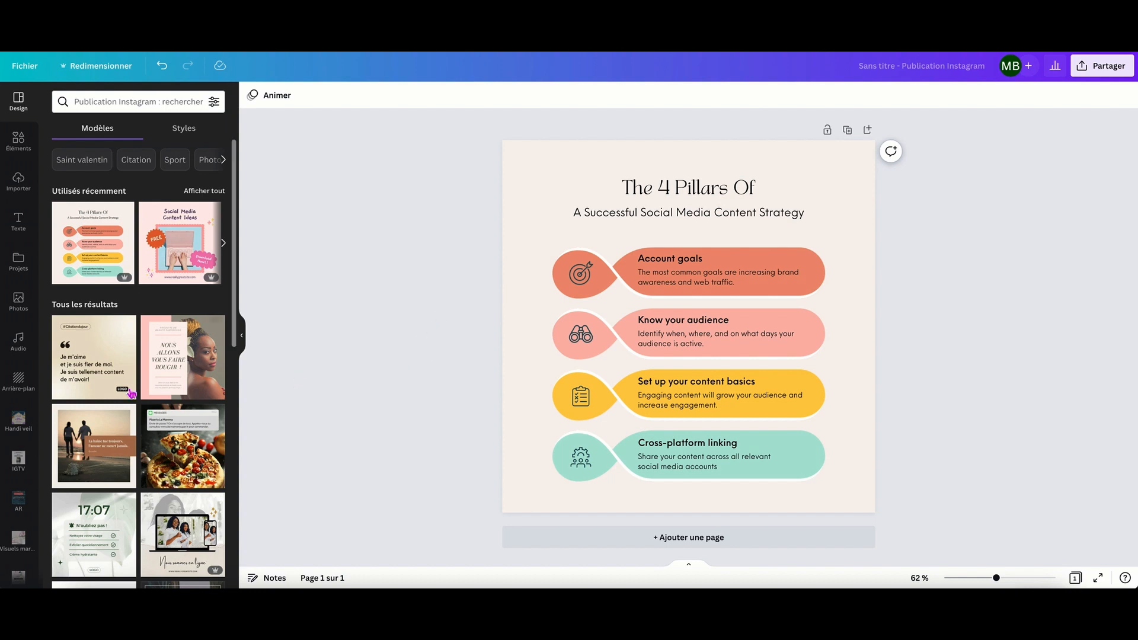
Step: Browse the Instagram post templates, and the website design types and templates on the home page
scroll(127, 356, down, 5)
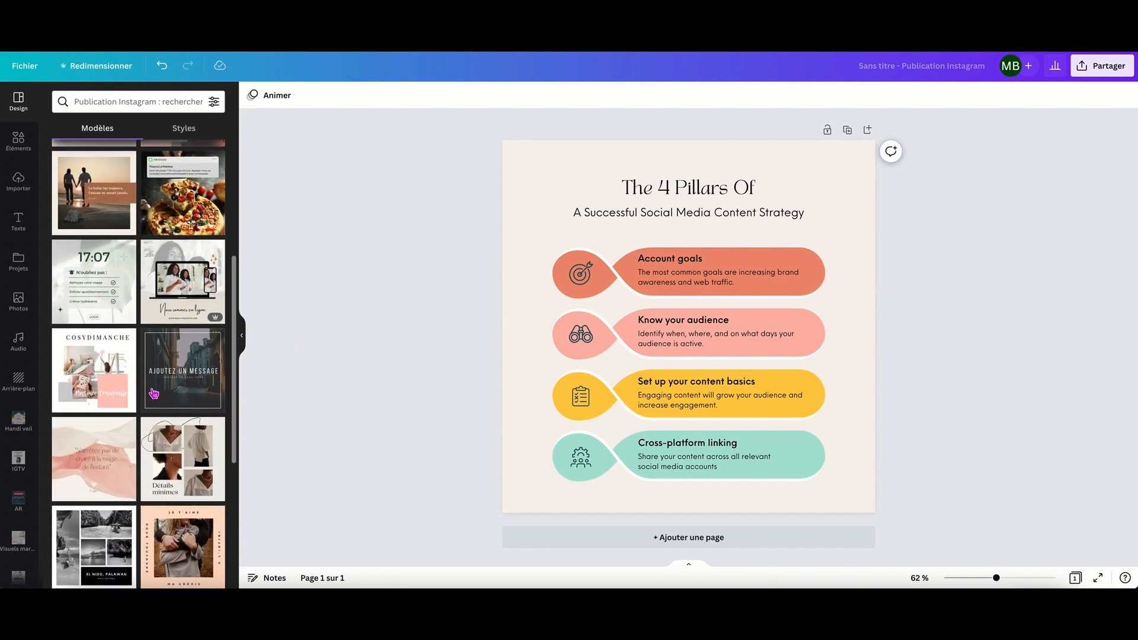
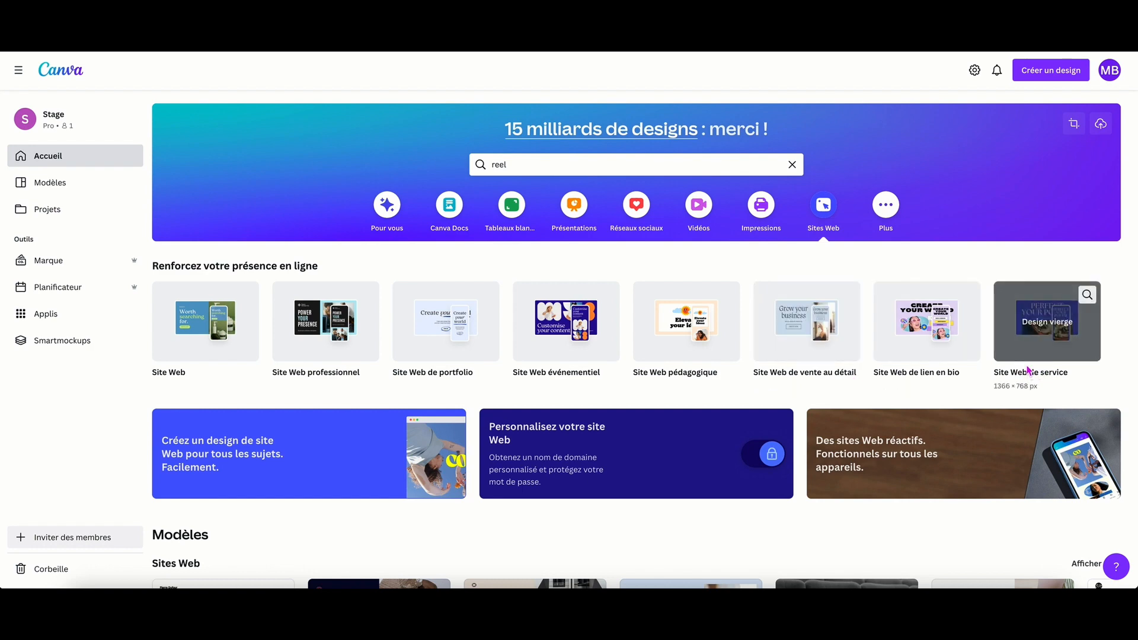
scroll(812, 308, down, 4)
scroll(708, 361, down, 6)
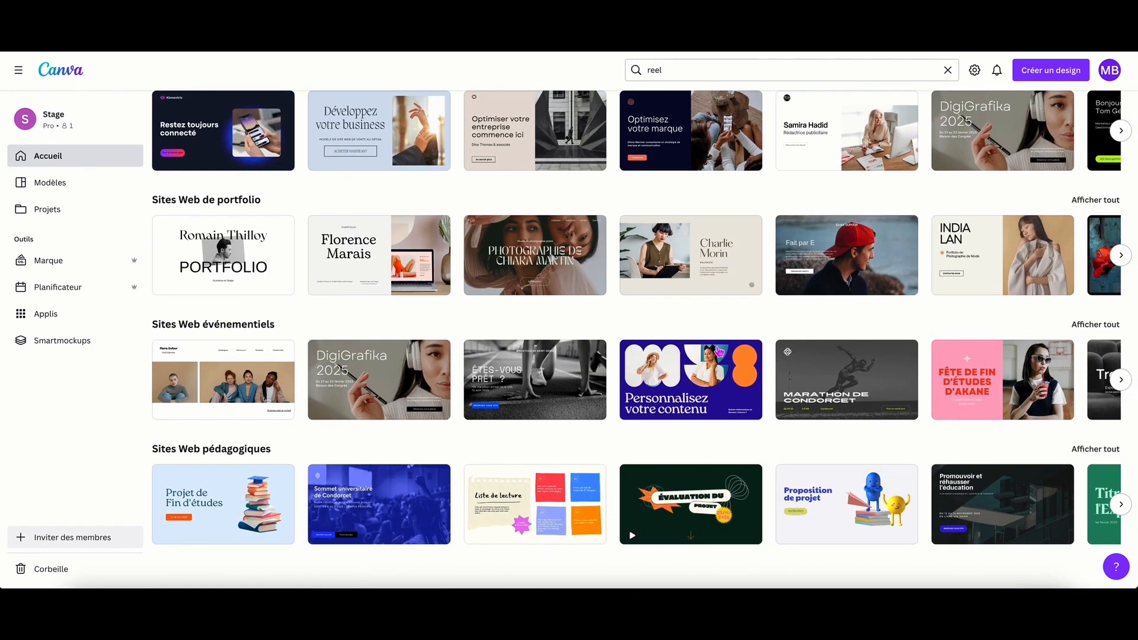
scroll(718, 352, up, 10)
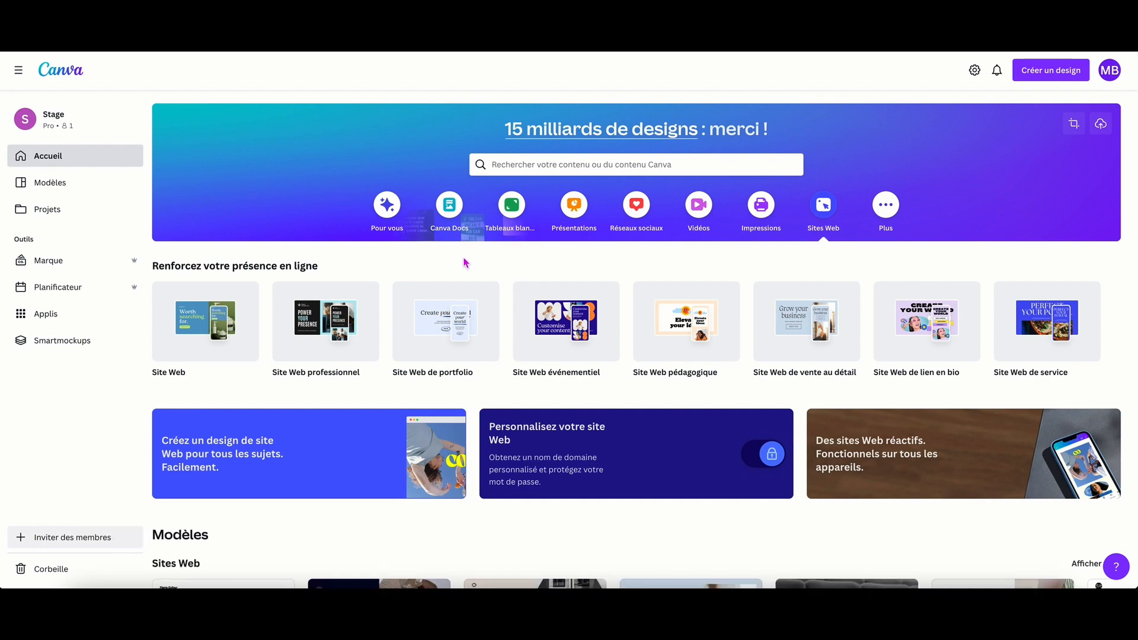
Step: Examine the Canva Docs category on the home page and its full collection of document templates
click(450, 208)
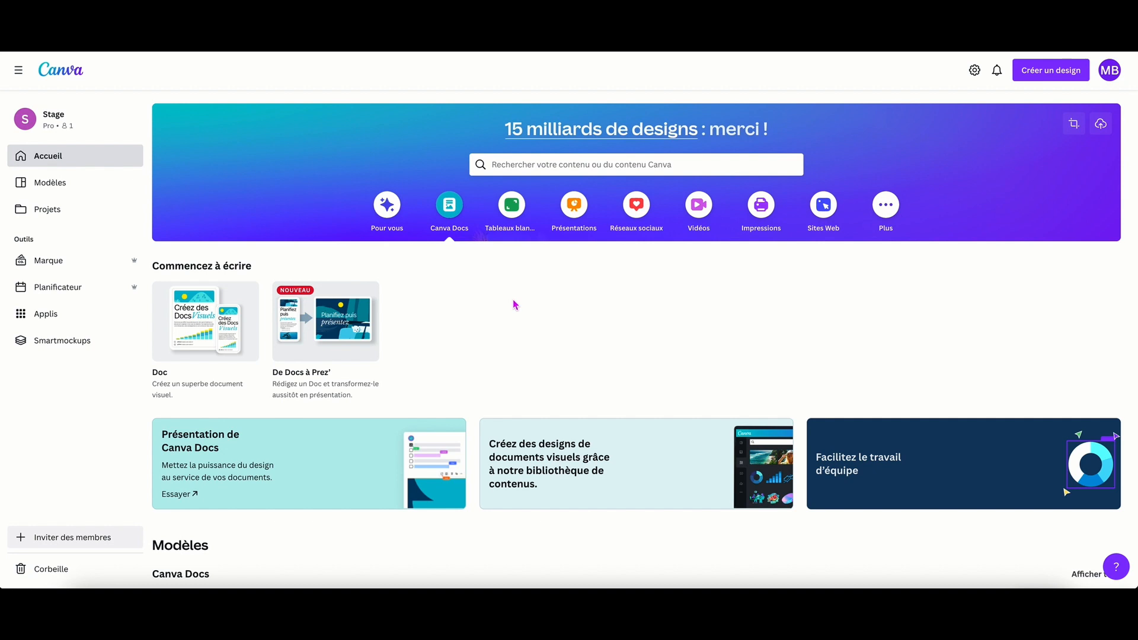
scroll(514, 304, down, 3)
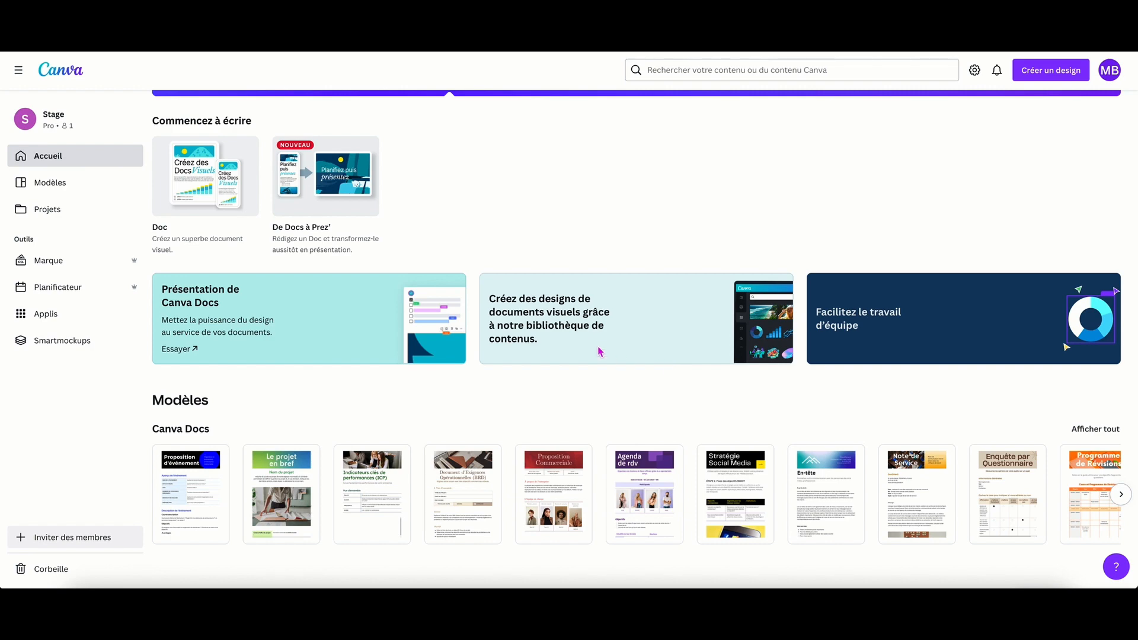
scroll(482, 256, up, 3)
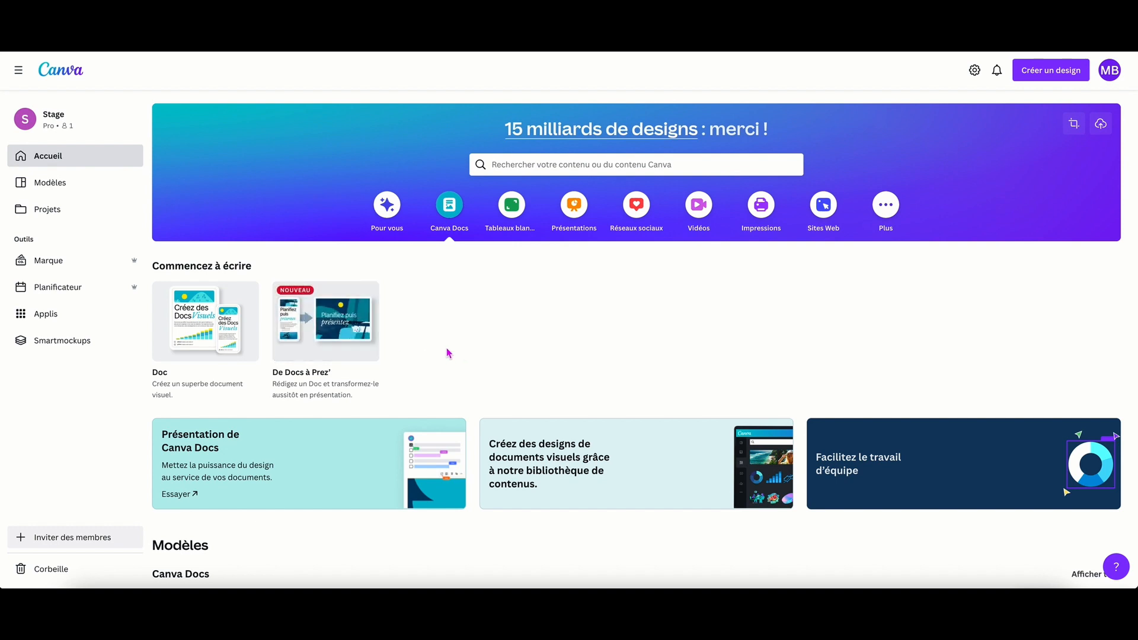
scroll(463, 354, down, 3)
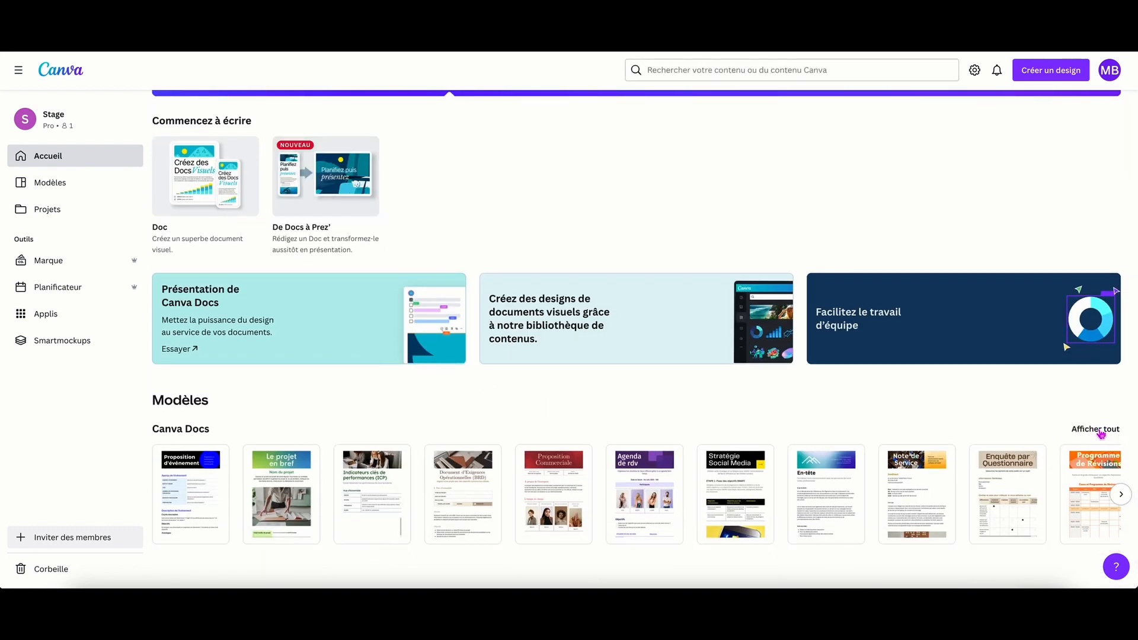
click(1100, 435)
scroll(859, 411, down, 3)
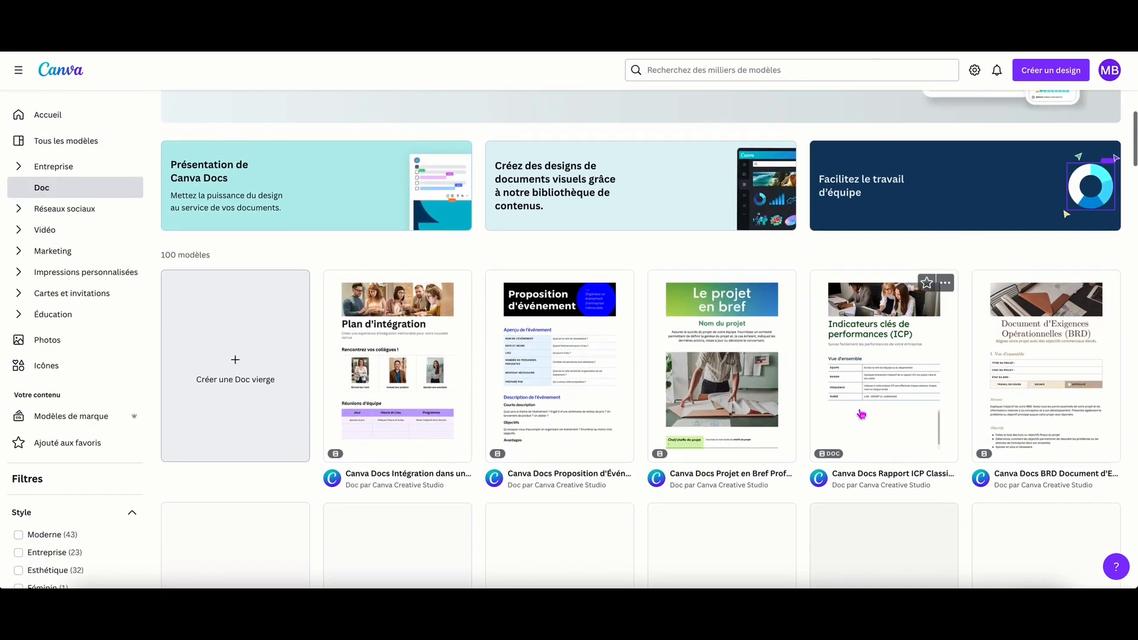
scroll(861, 414, down, 1)
scroll(771, 389, down, 2)
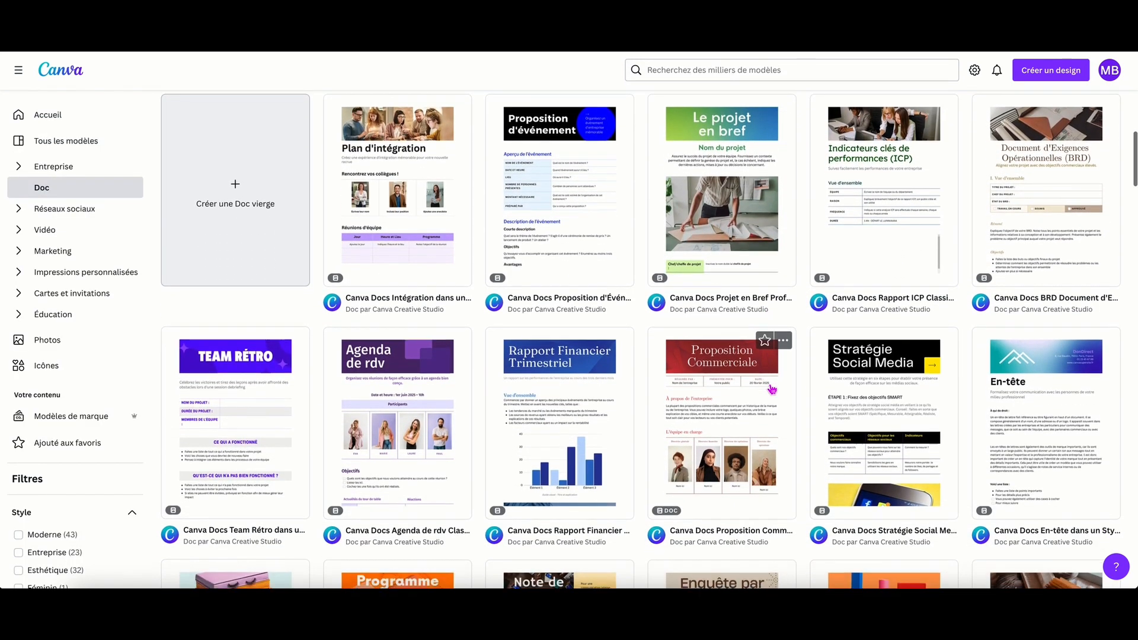
scroll(772, 389, down, 2)
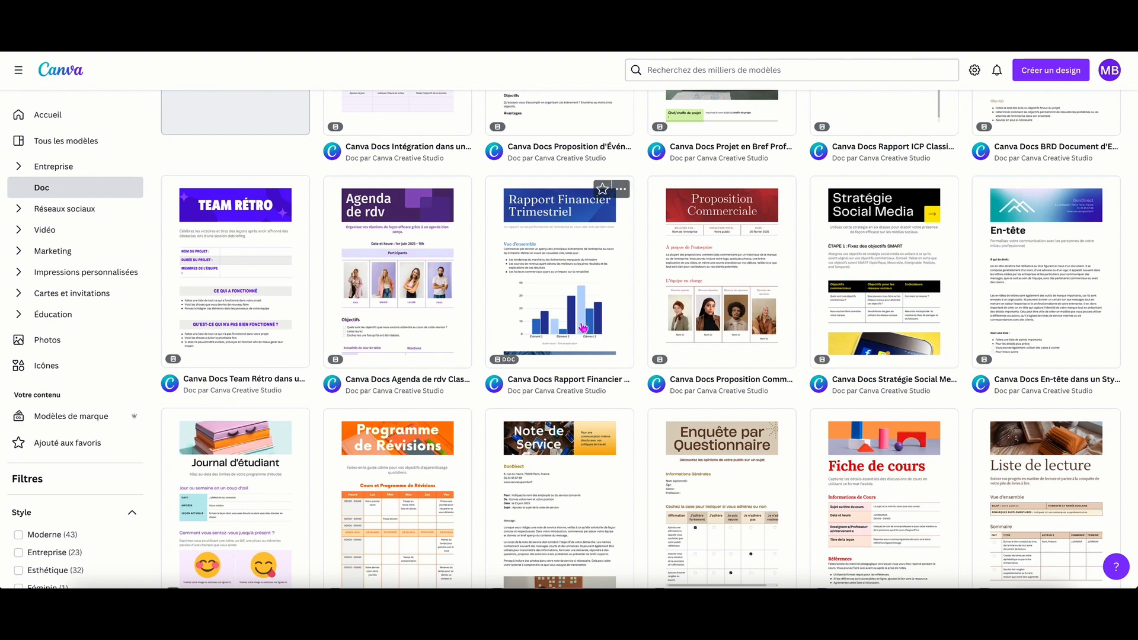
scroll(611, 336, down, 7)
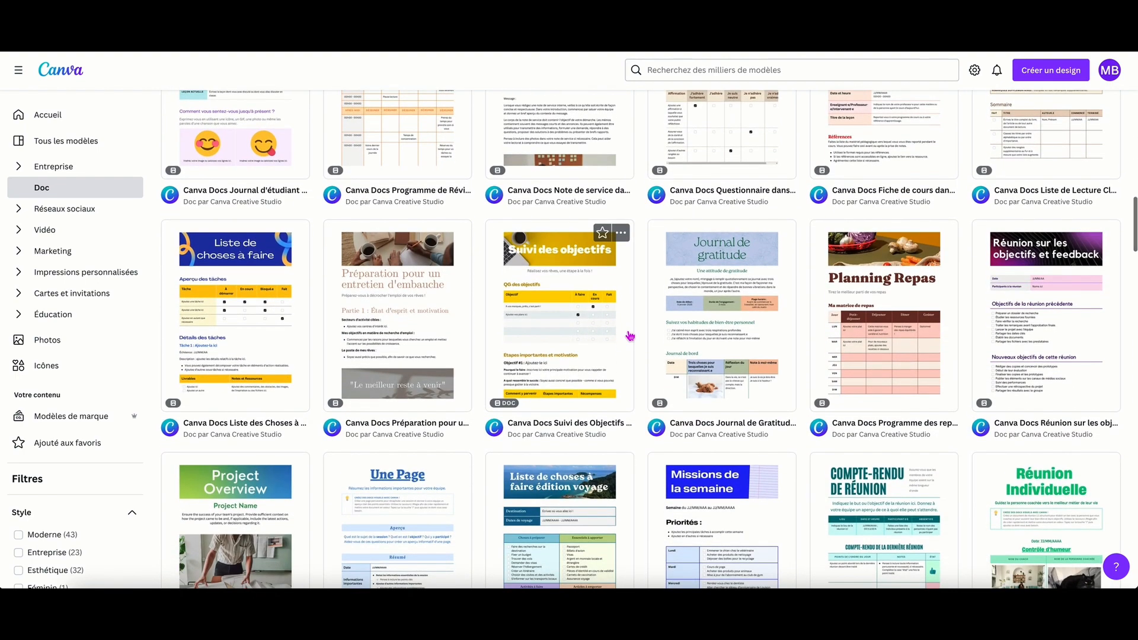
scroll(630, 336, up, 9)
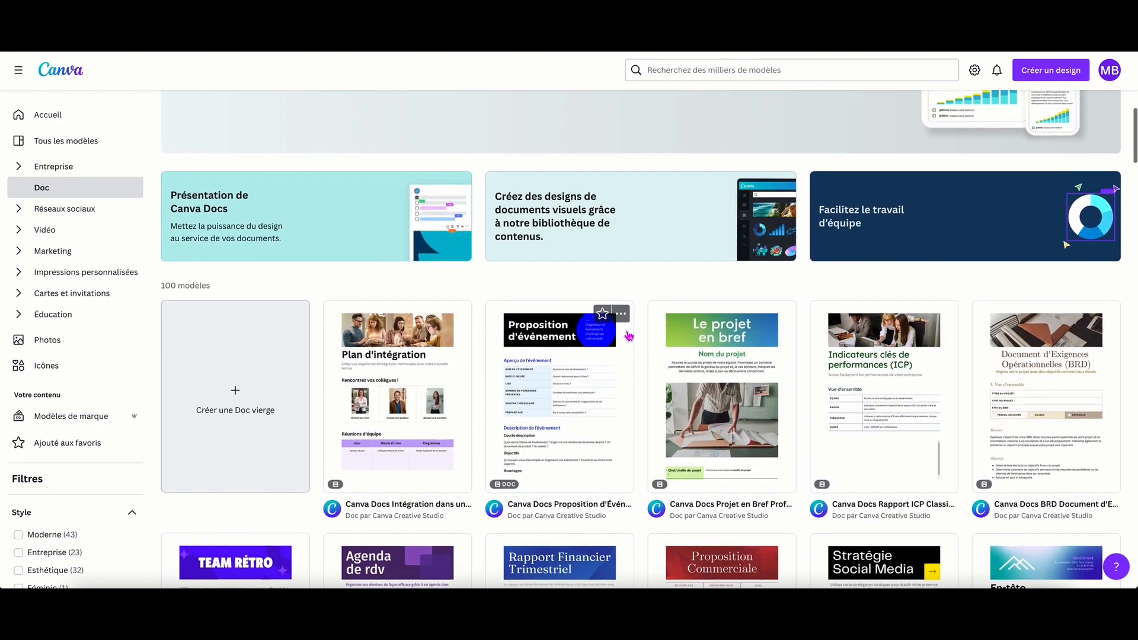
scroll(629, 336, up, 3)
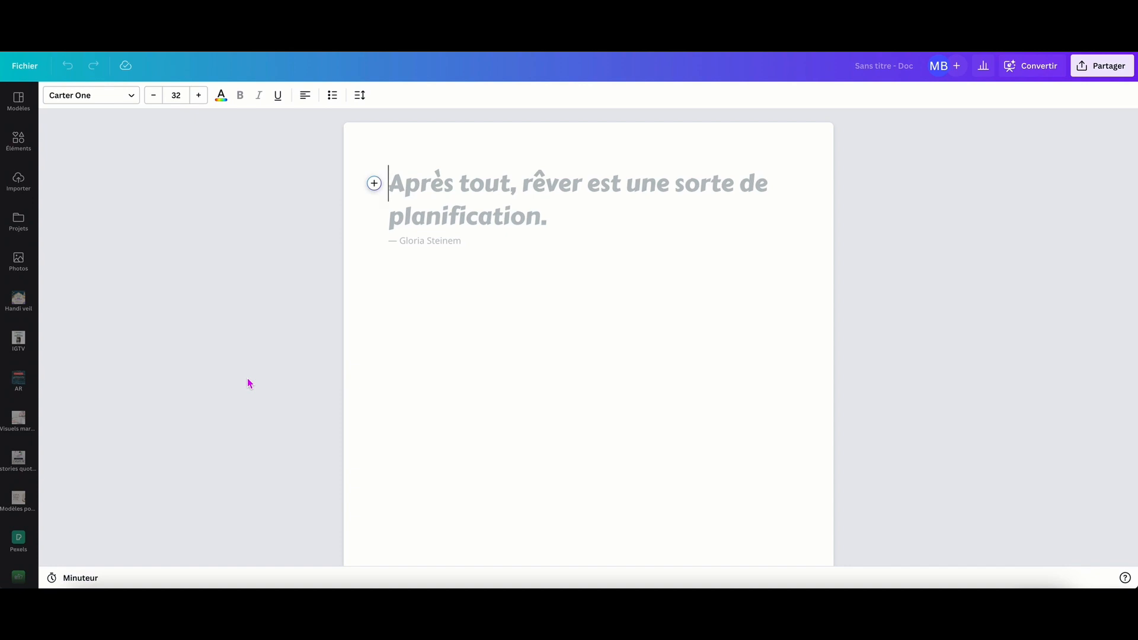
Step: Generate document text with Écriture magique from the suggested example "5 messages Twitter annonçant le lancement d'une nouvelle appli mobile de réveil"
text(/)
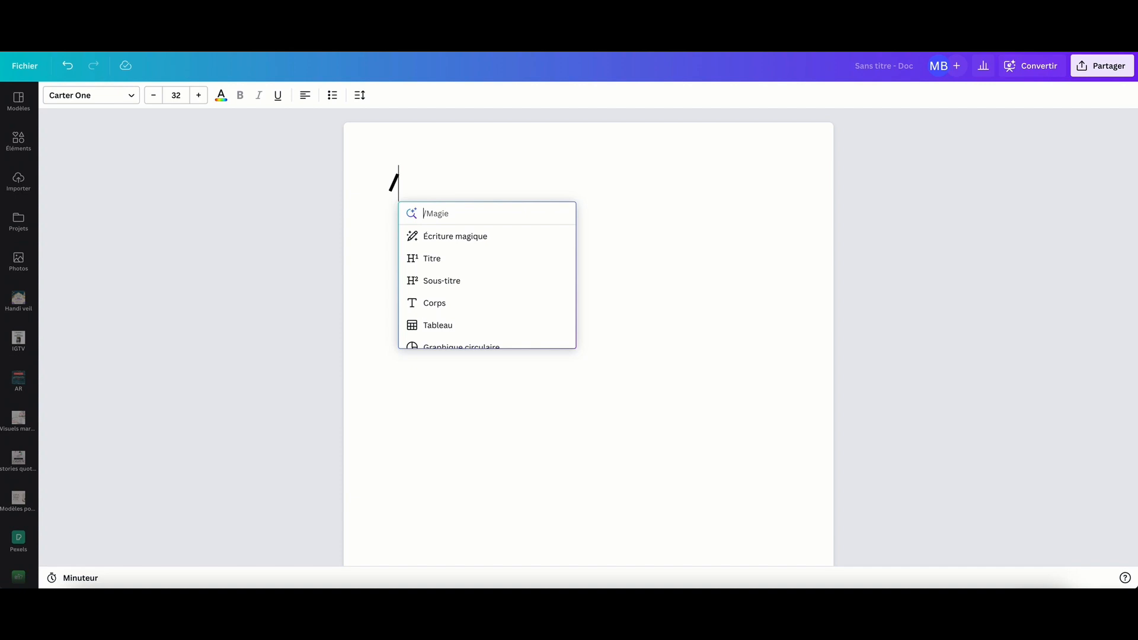
click(451, 240)
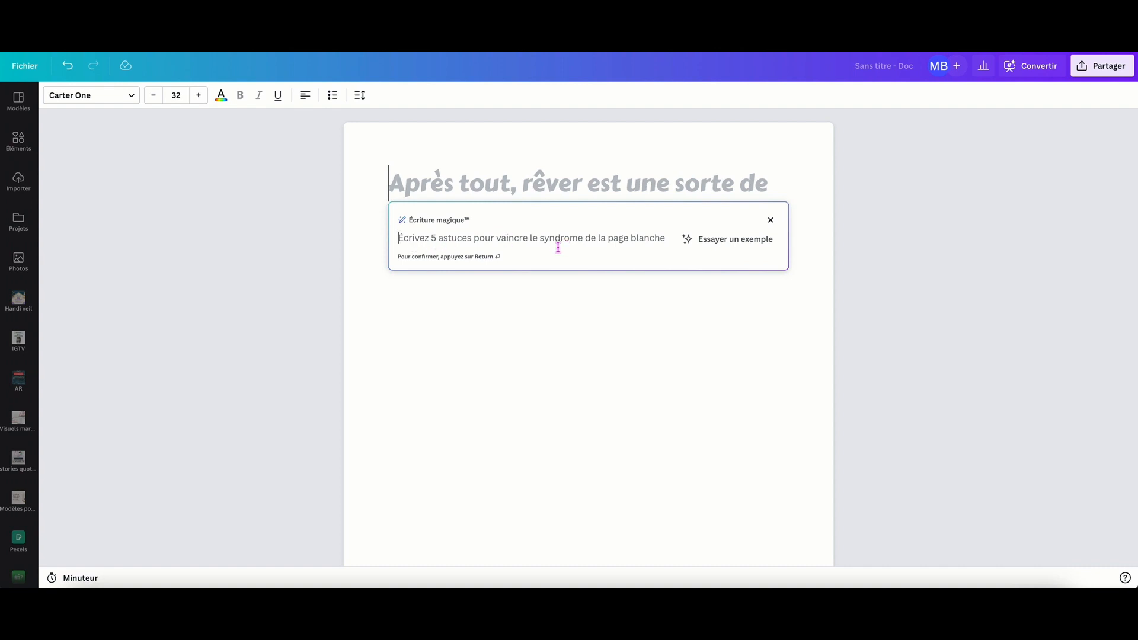
click(730, 243)
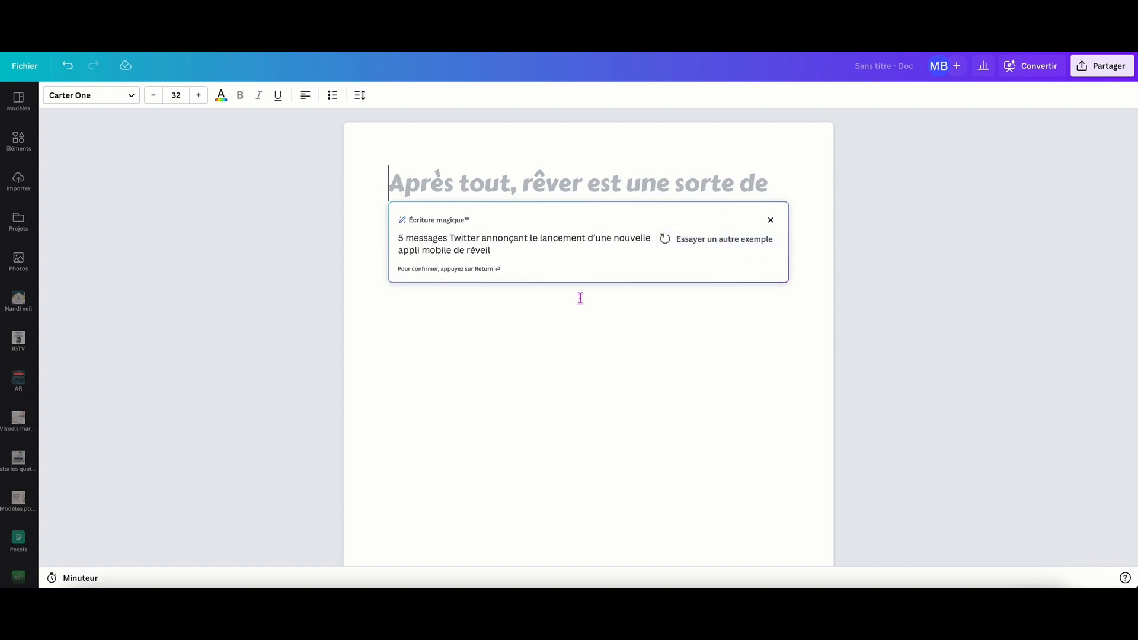
key(Return)
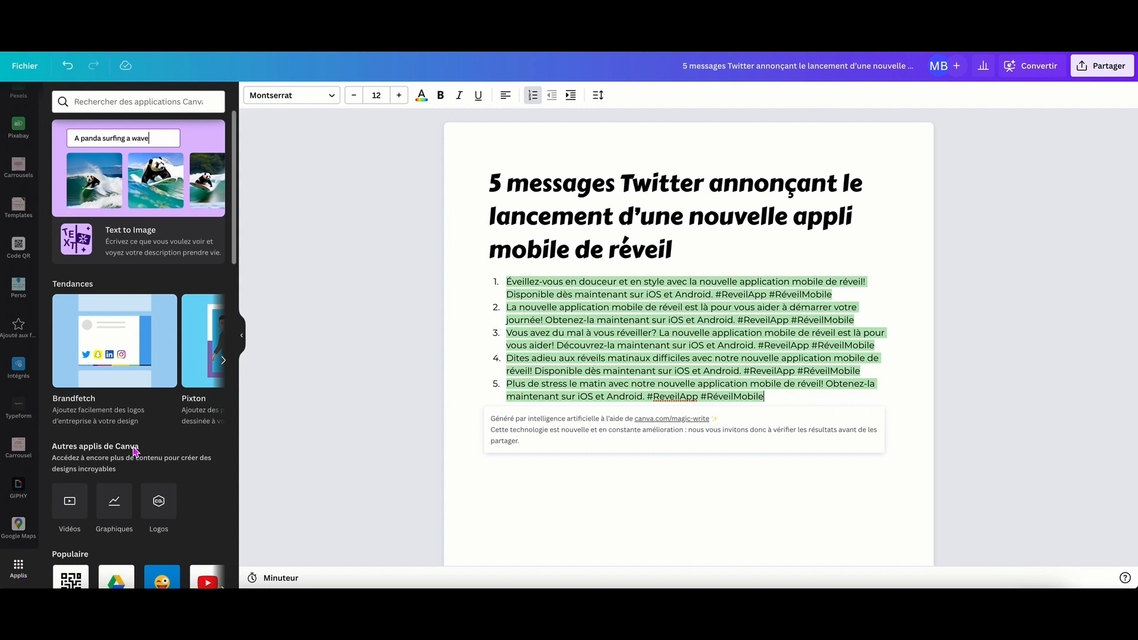
Step: Open the Text to Image app and examine its prompt suggestions, image styles and format options
click(149, 228)
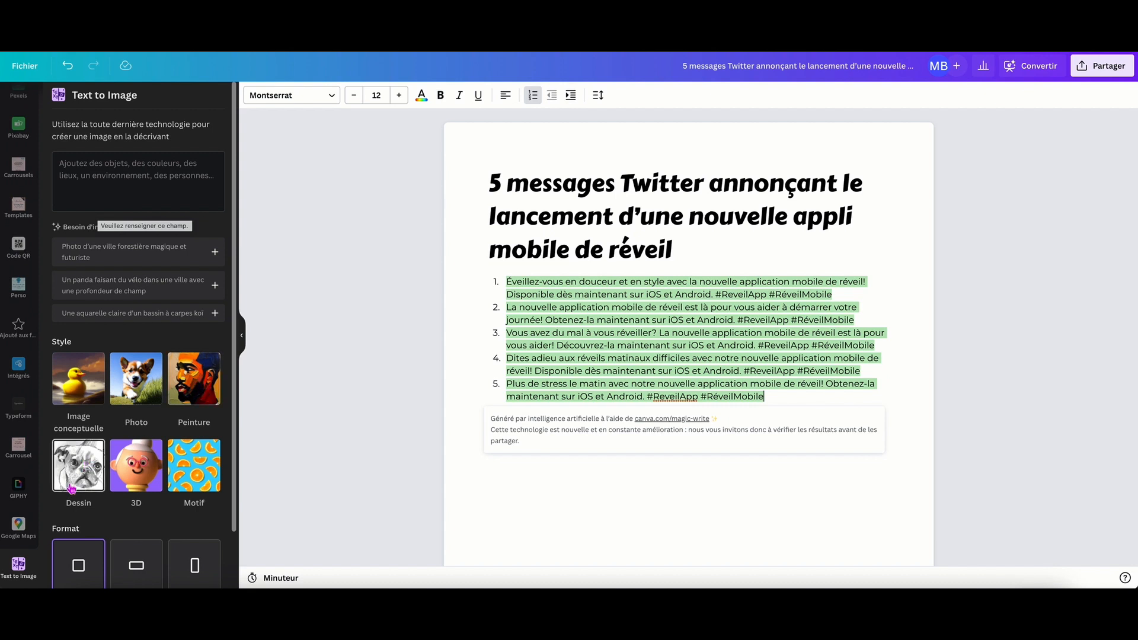
click(145, 475)
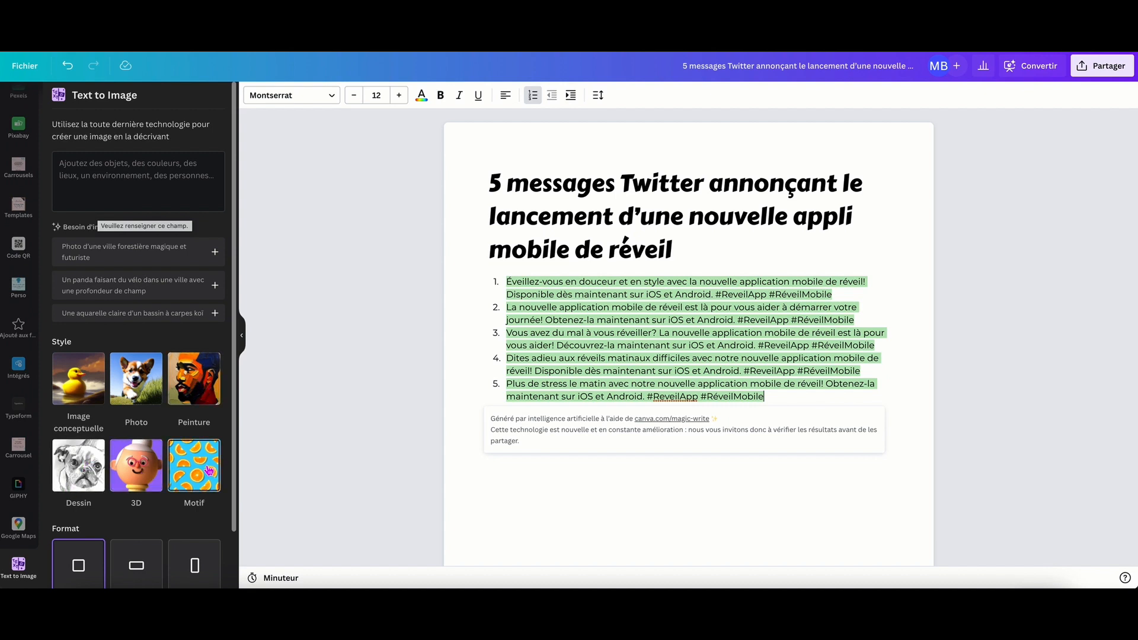
scroll(140, 471, down, 2)
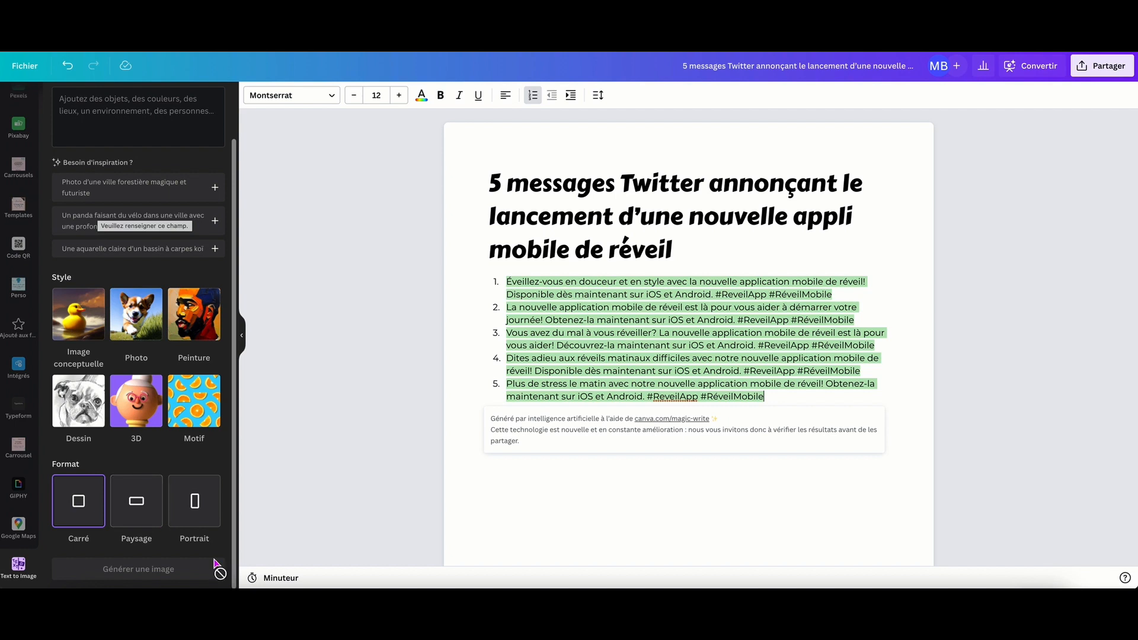
scroll(135, 478, up, 2)
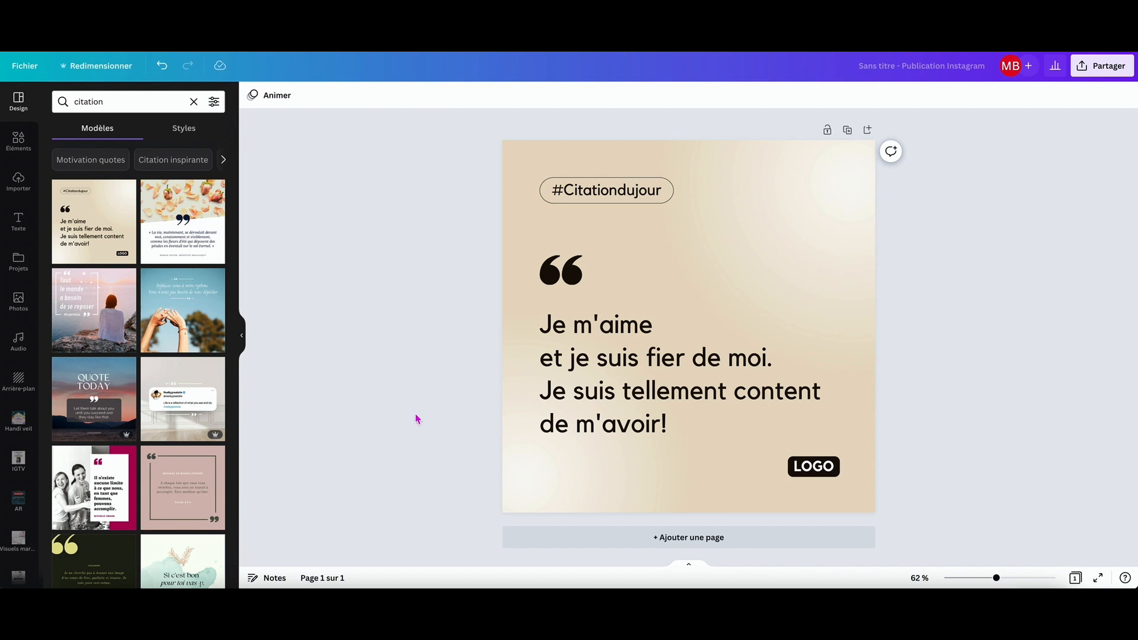
Step: Open the bulk creation app for the quote post, view its manual data-entry table, and close it without saving
scroll(22, 471, down, 5)
scroll(22, 471, down, 3)
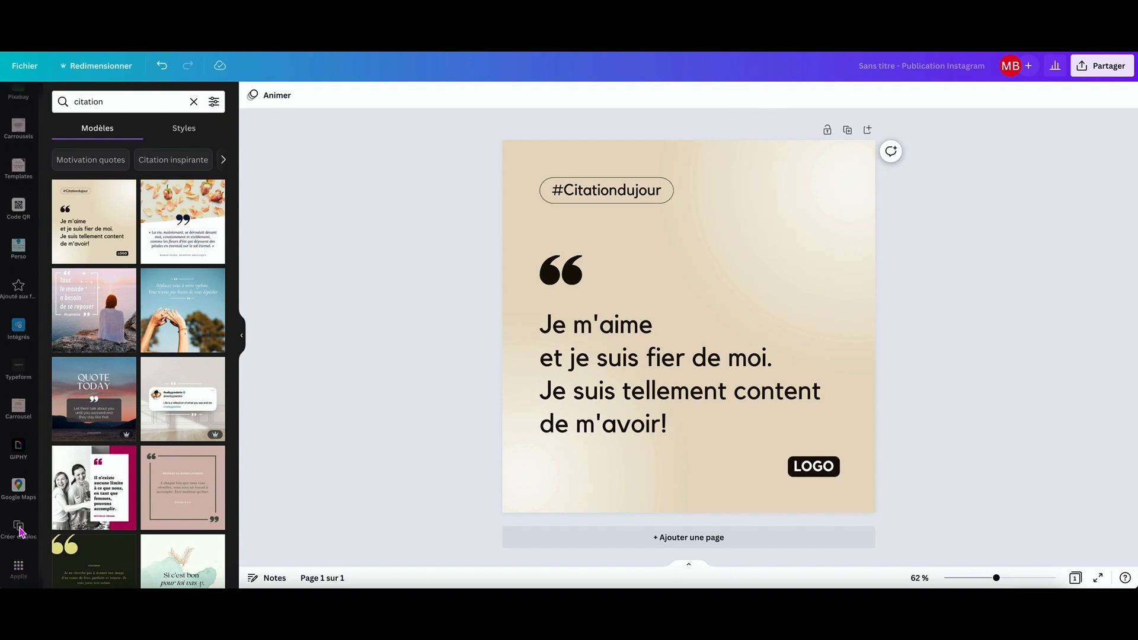
click(20, 529)
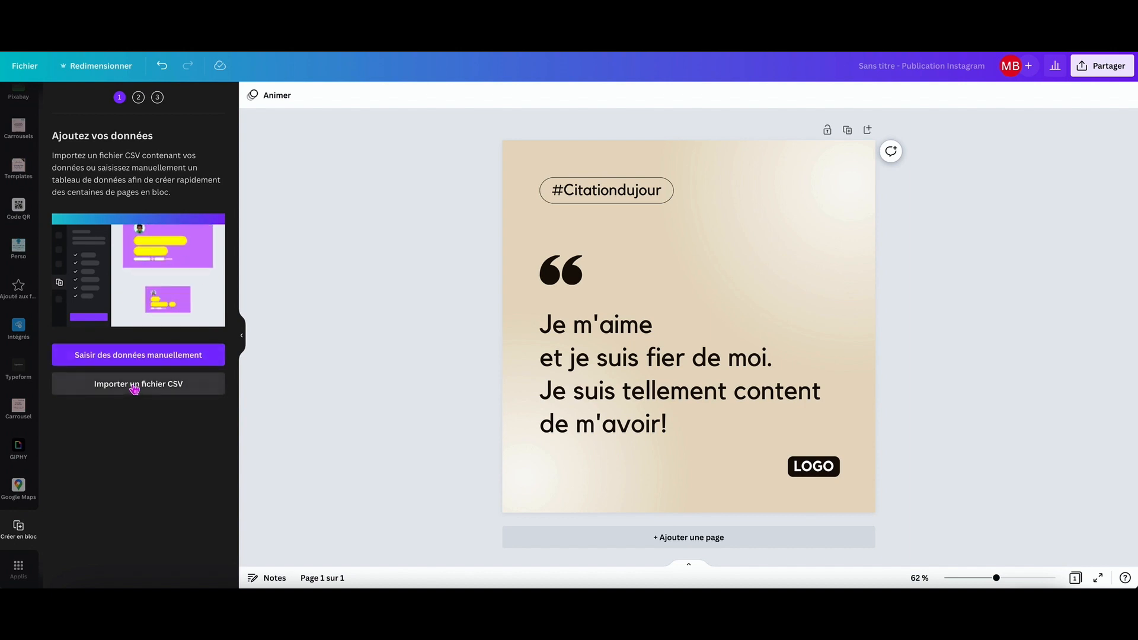
click(154, 358)
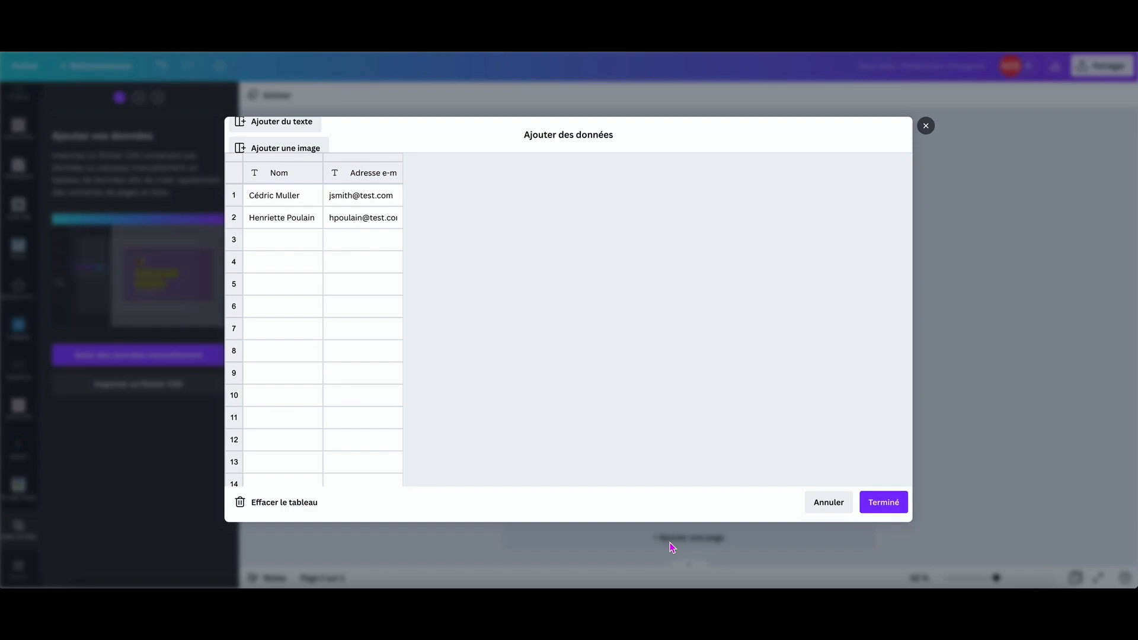
click(392, 544)
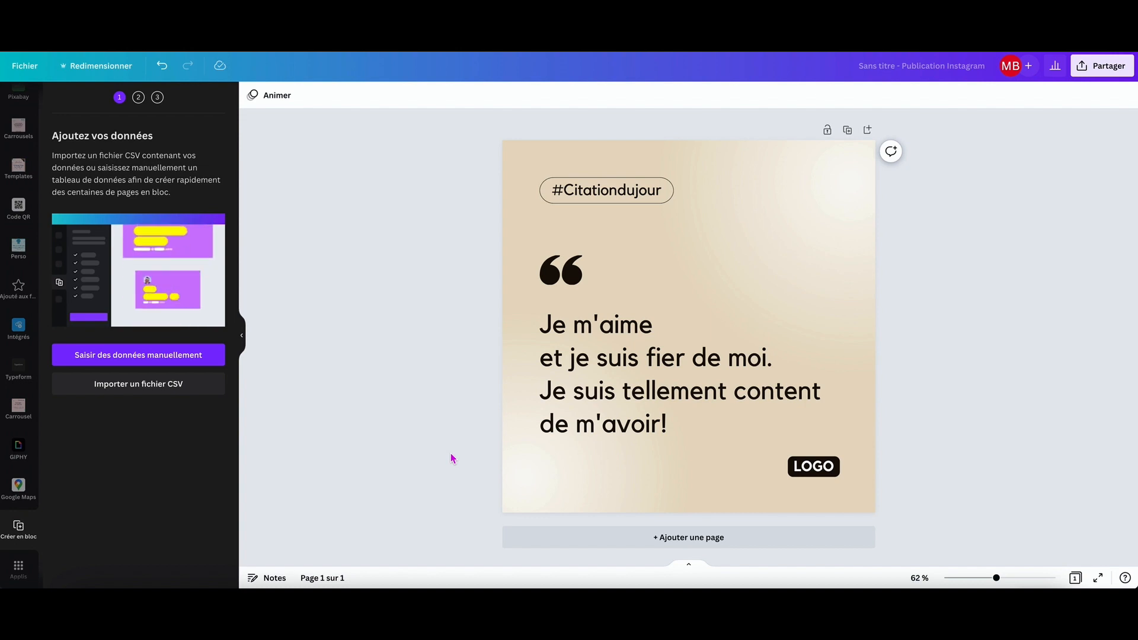
Step: Check the additional options available for the quote's main text box, and close them without applying any
click(588, 395)
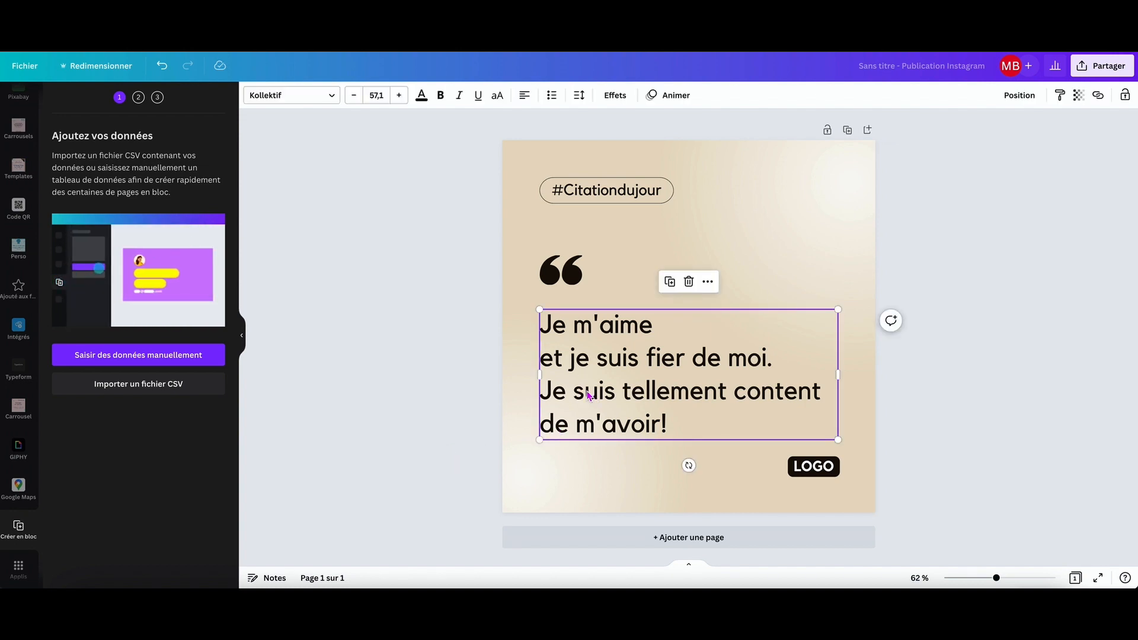
click(707, 281)
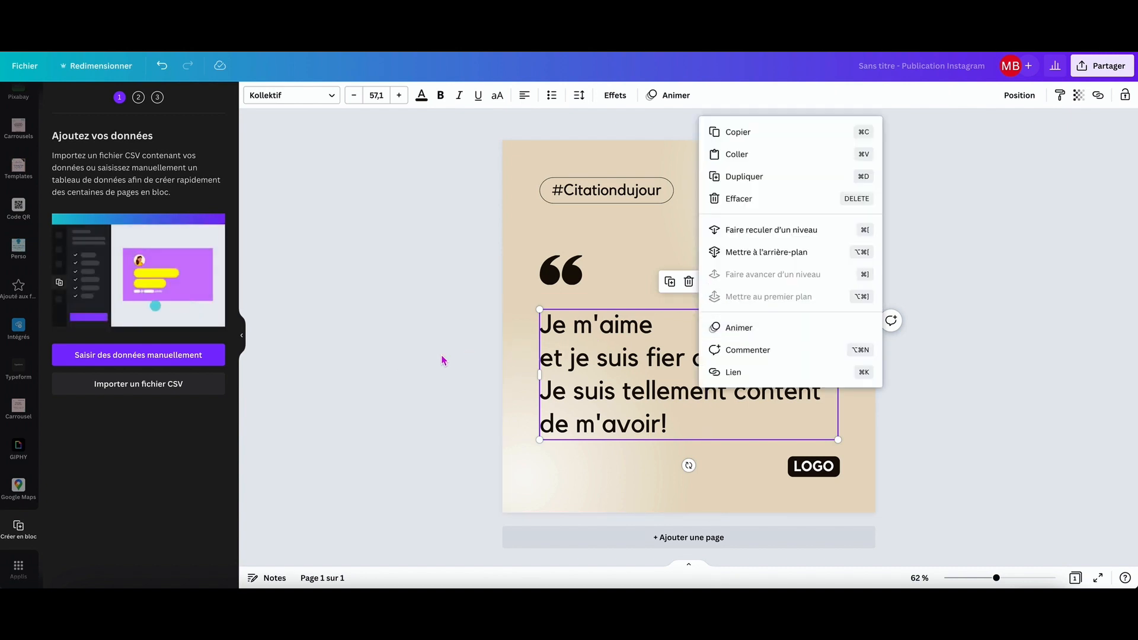
click(432, 371)
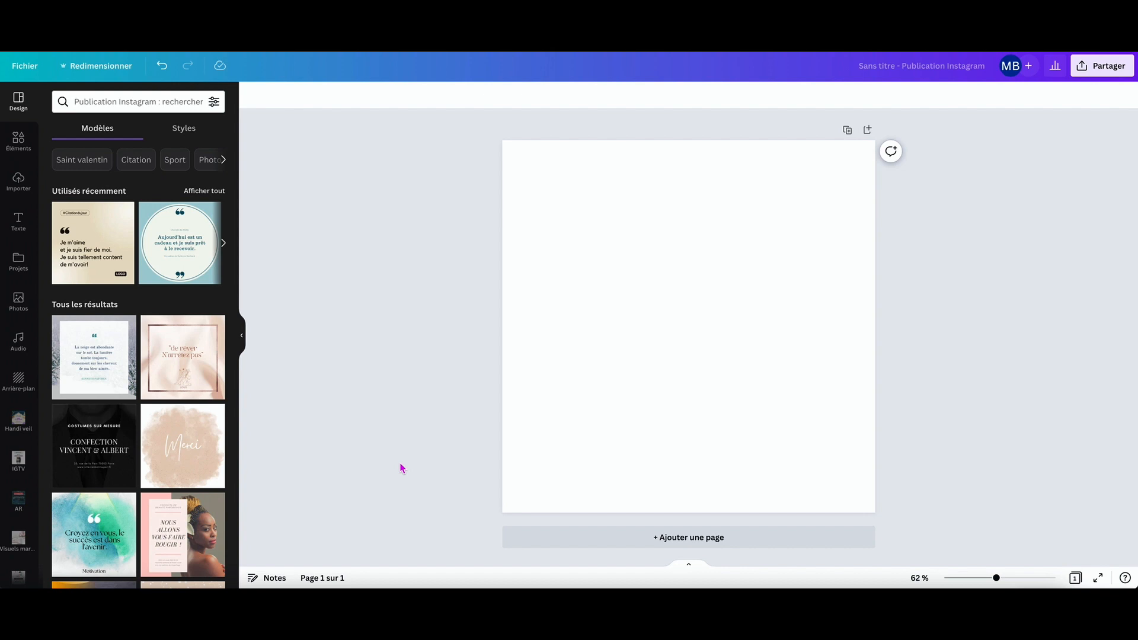
Step: Paste the copied content onto the blank Instagram post page
click(603, 398)
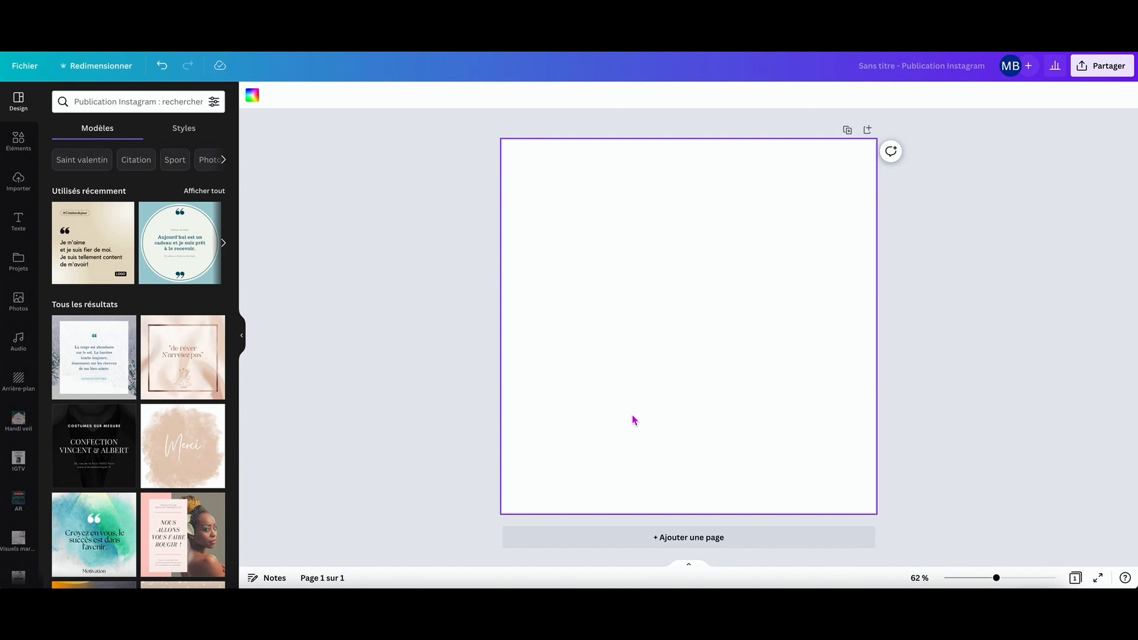
key(ctrl+v)
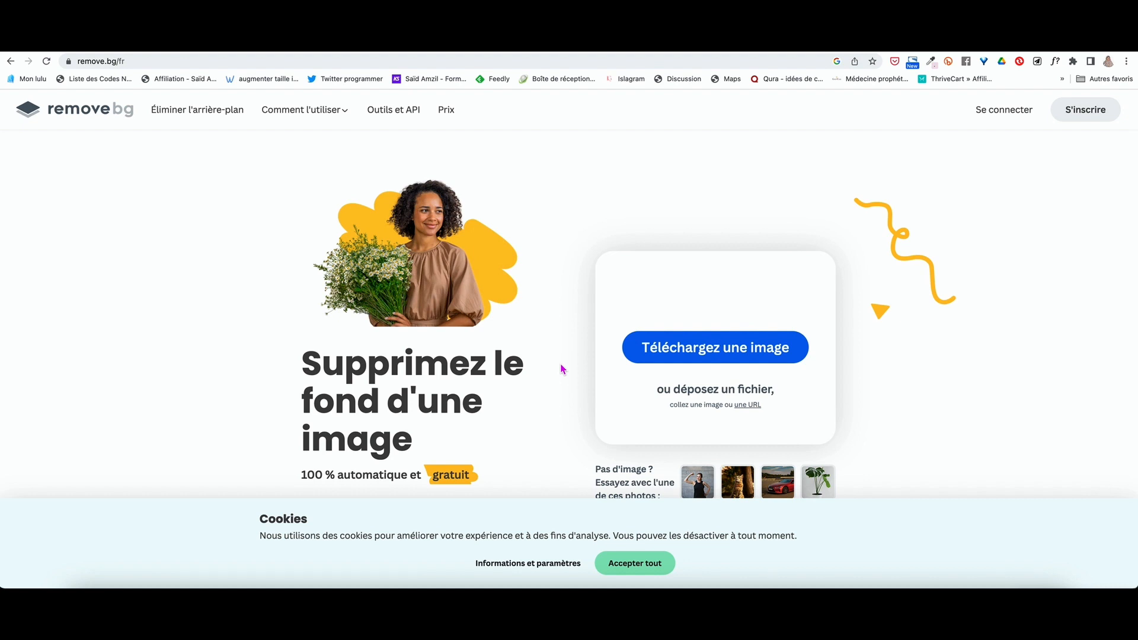
Step: On the remove.bg website, accept all cookies and upload the portrait photo IMG_2978_2 to remove its background
click(652, 563)
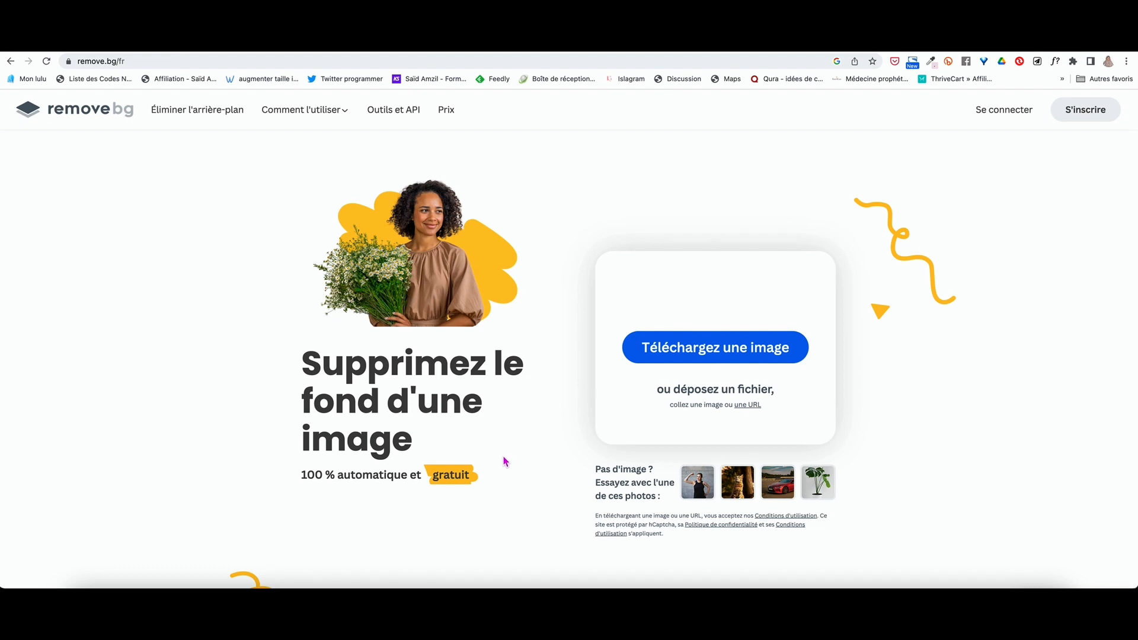
click(700, 348)
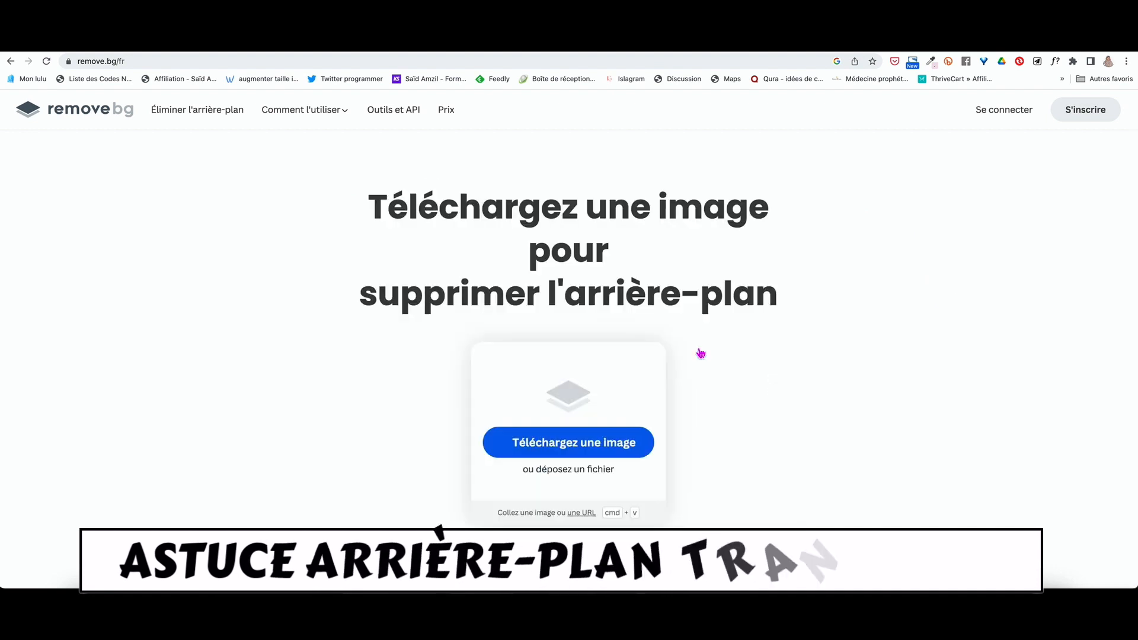
click(593, 444)
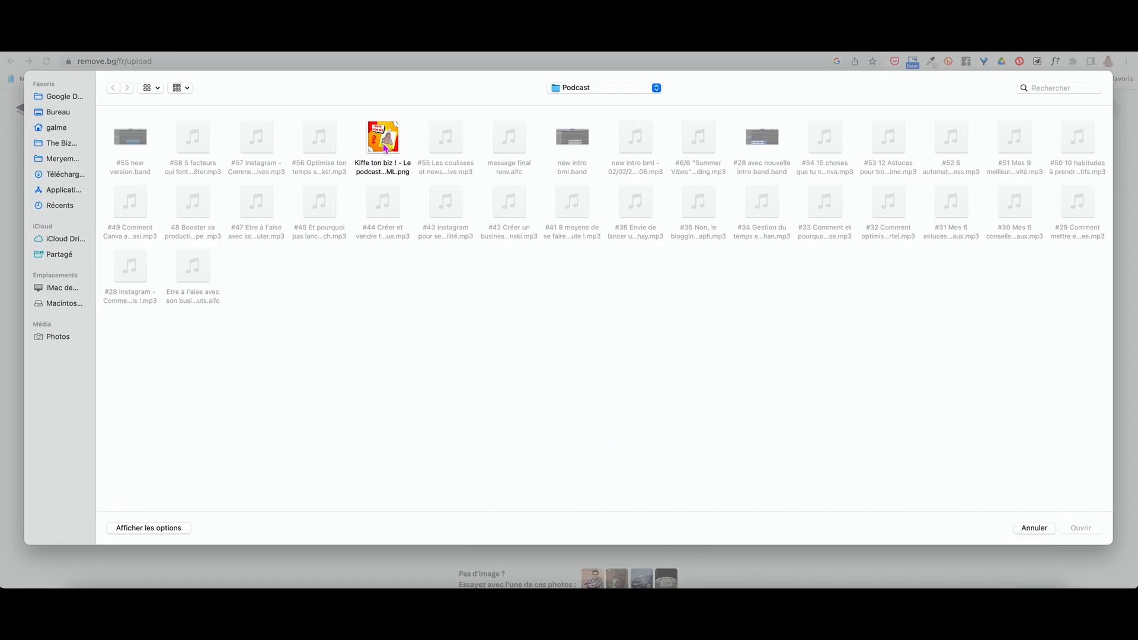
click(55, 144)
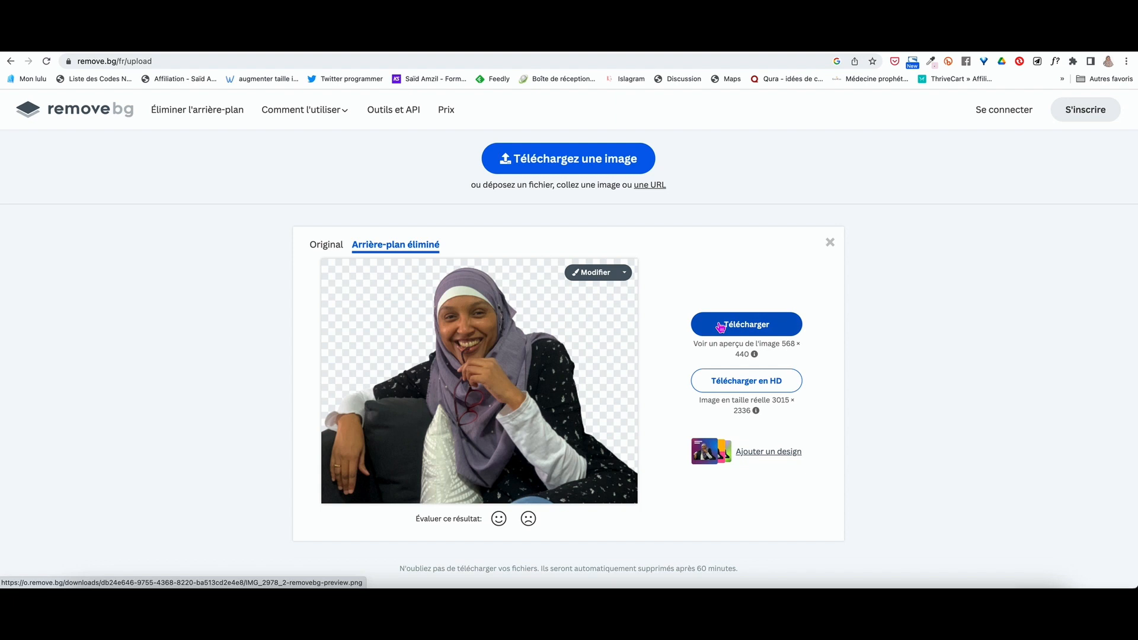
Step: Create a free design from the cut-out portrait, open it in the Canva desktop app, and check the imported image
click(767, 454)
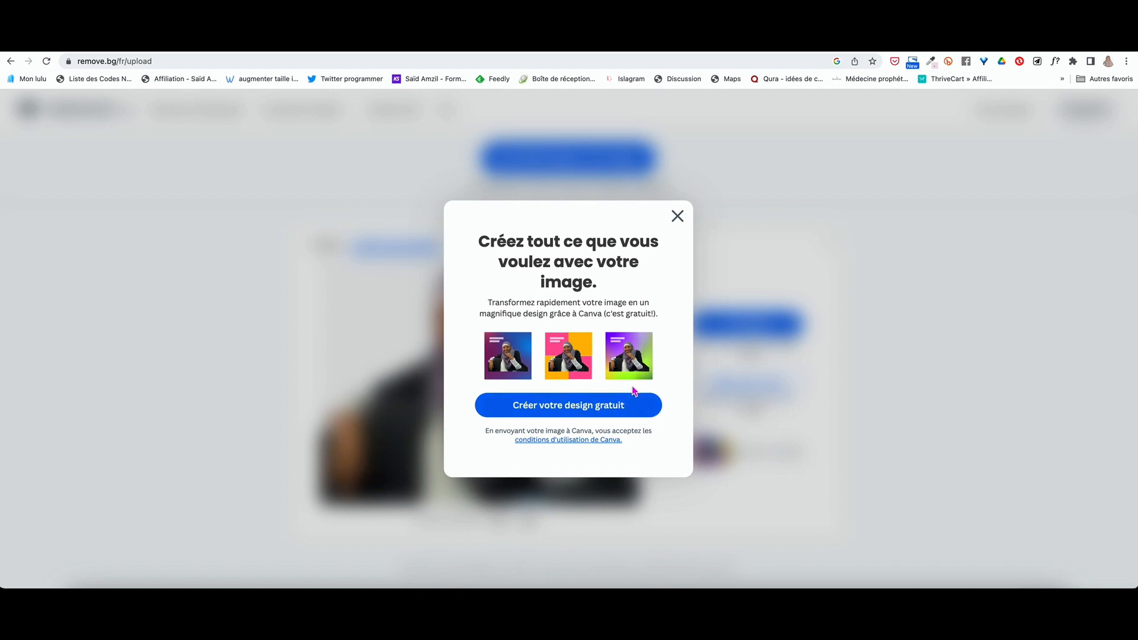
click(587, 408)
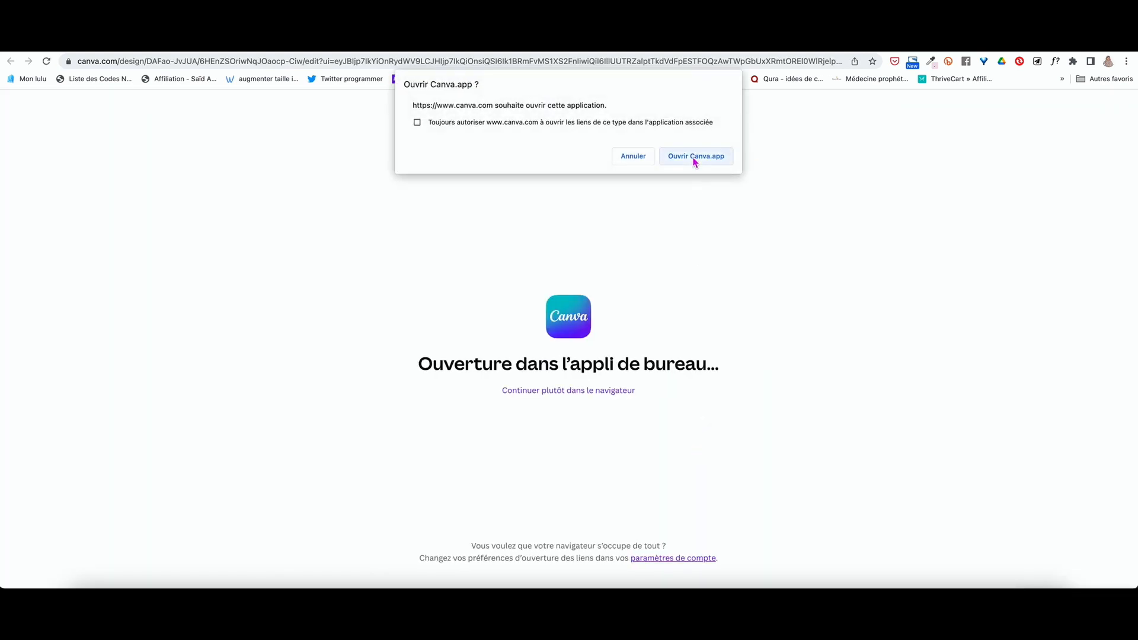
click(694, 156)
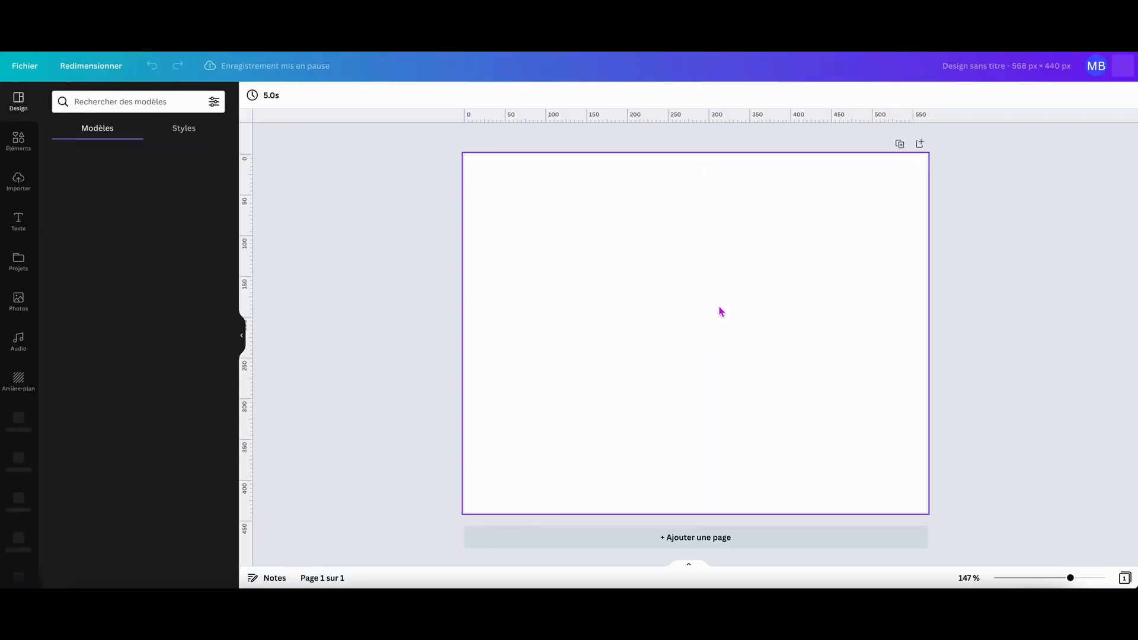
click(722, 310)
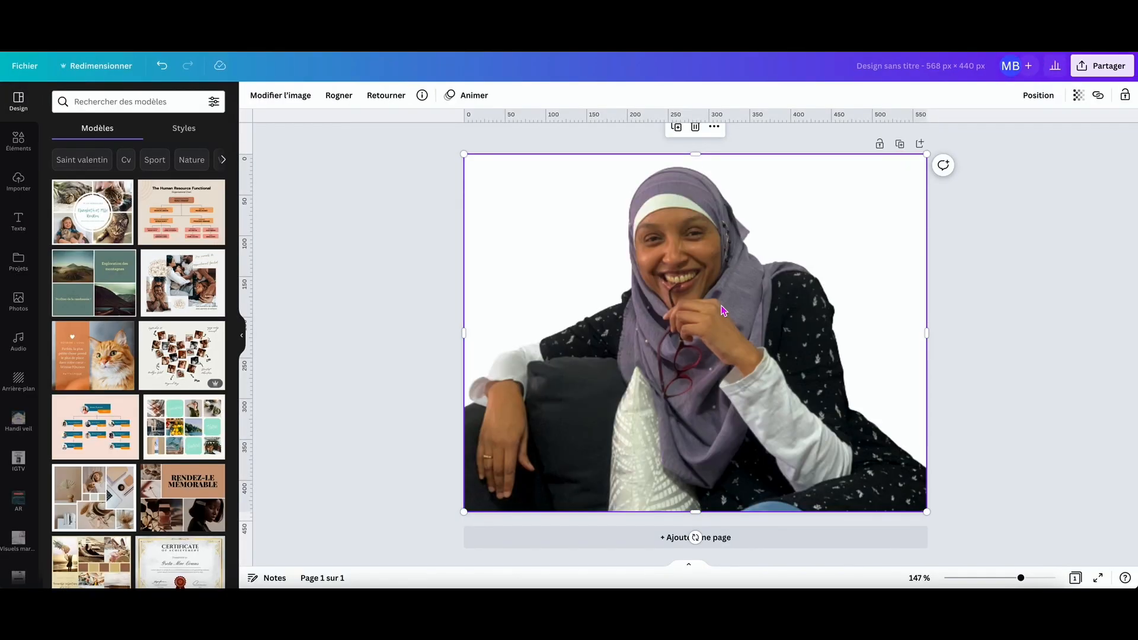
click(367, 312)
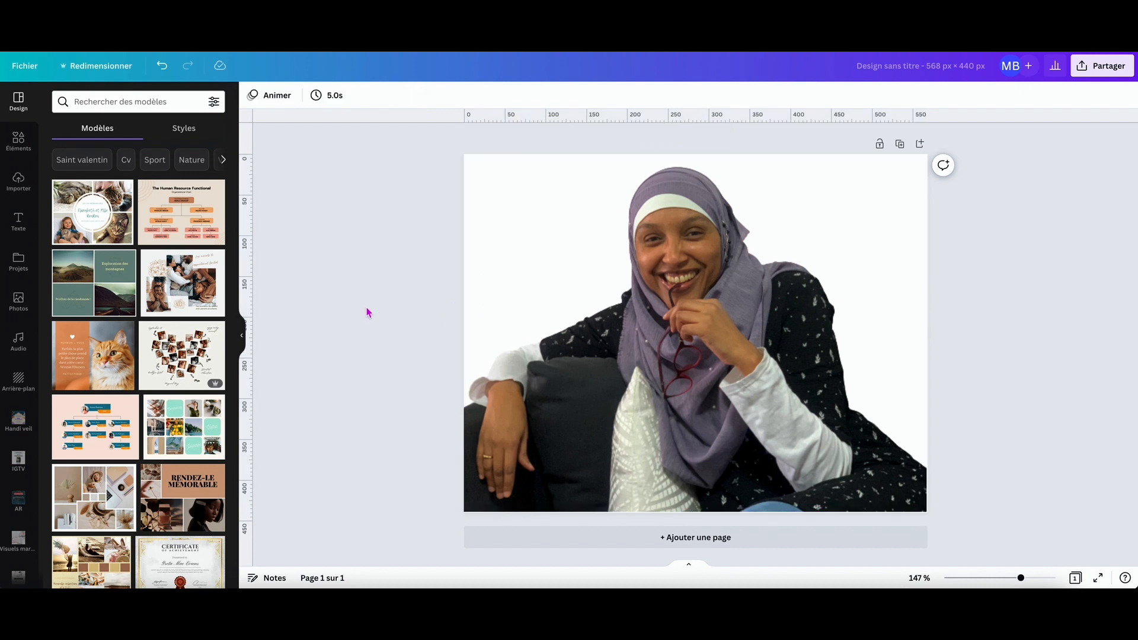